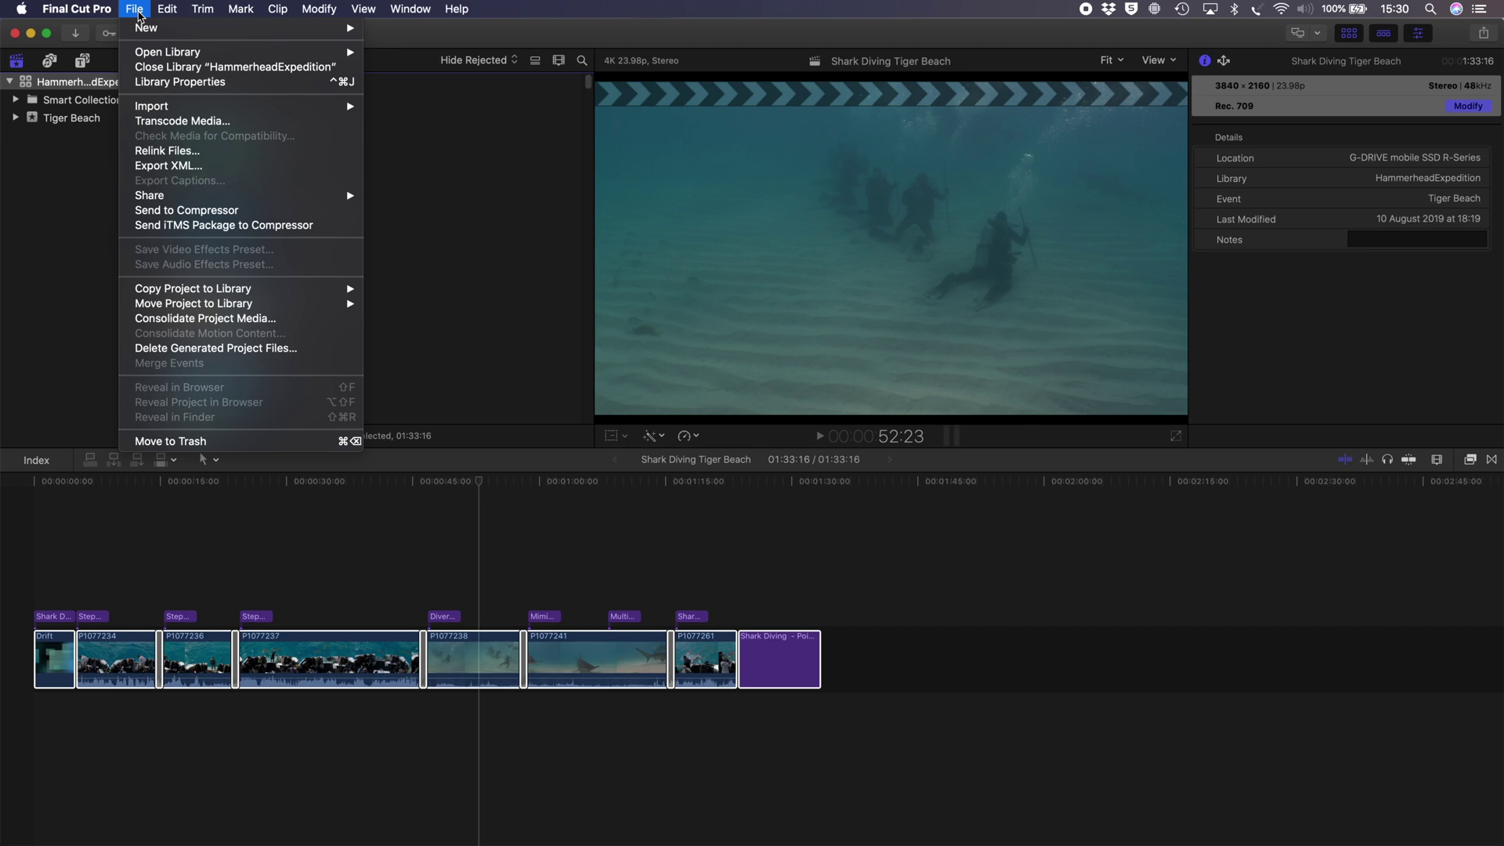
Share the project to YouTube with Resolution set to 4K (3840 x 2160) and publish it
{"action": "mouse_move", "coordinate": [220, 197]}
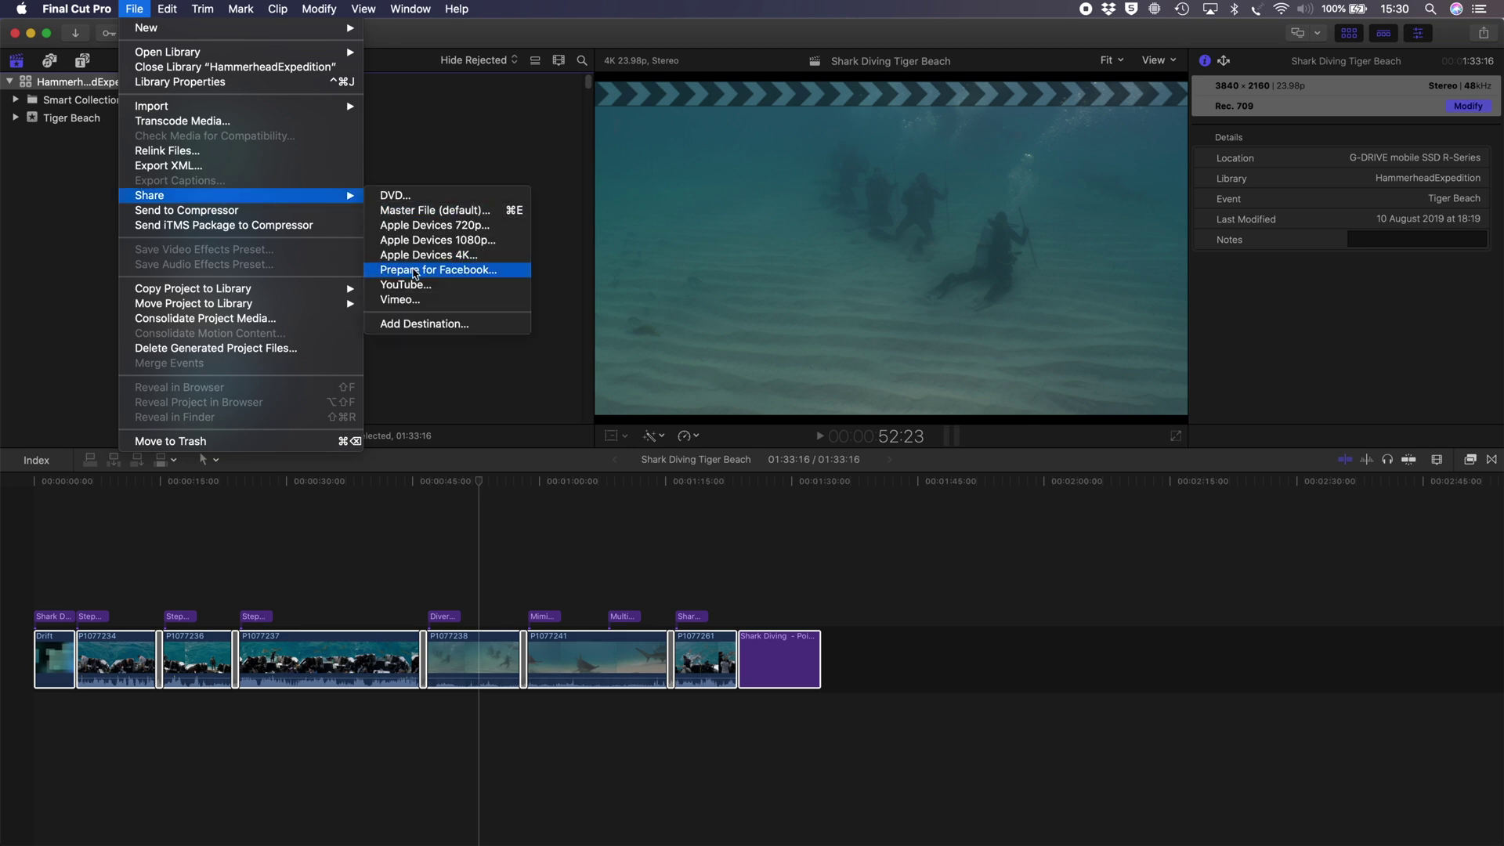
{"action": "left_click", "coordinate": [408, 287]}
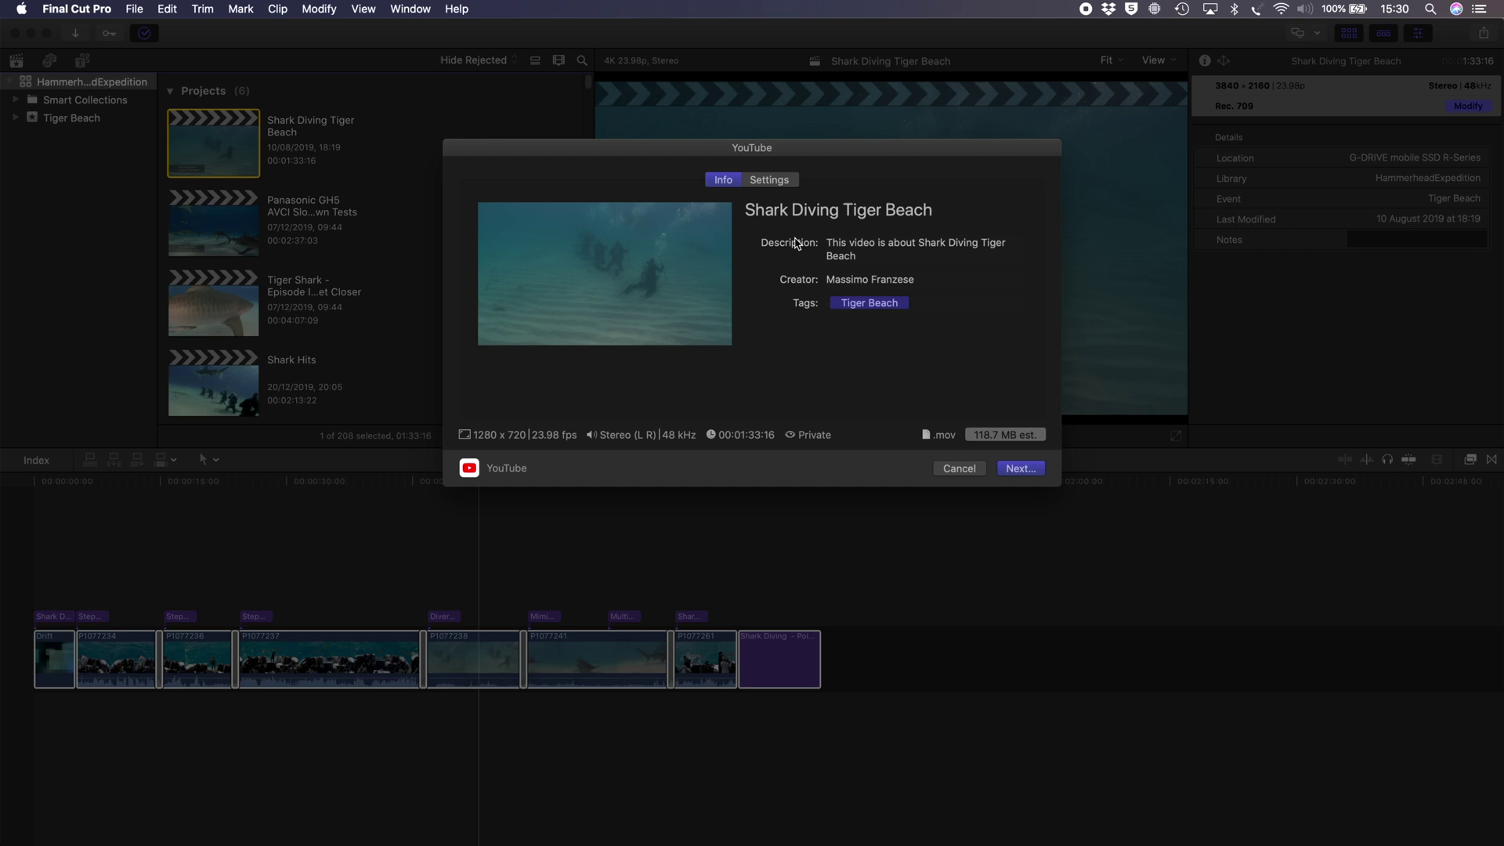
{"action": "left_click", "coordinate": [770, 180]}
{"action": "left_click", "coordinate": [898, 243]}
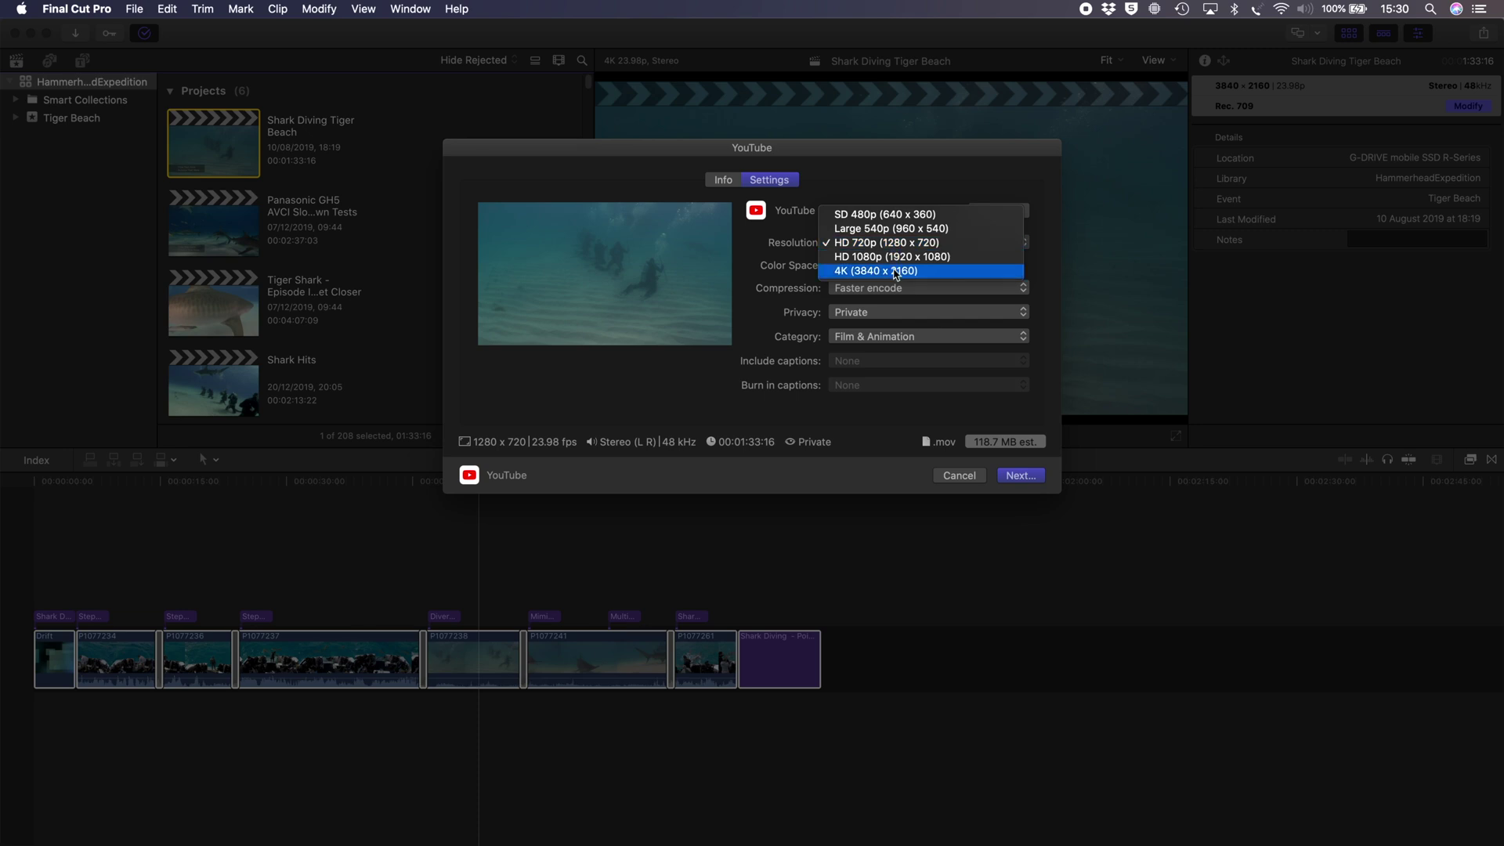
{"action": "left_click", "coordinate": [896, 272]}
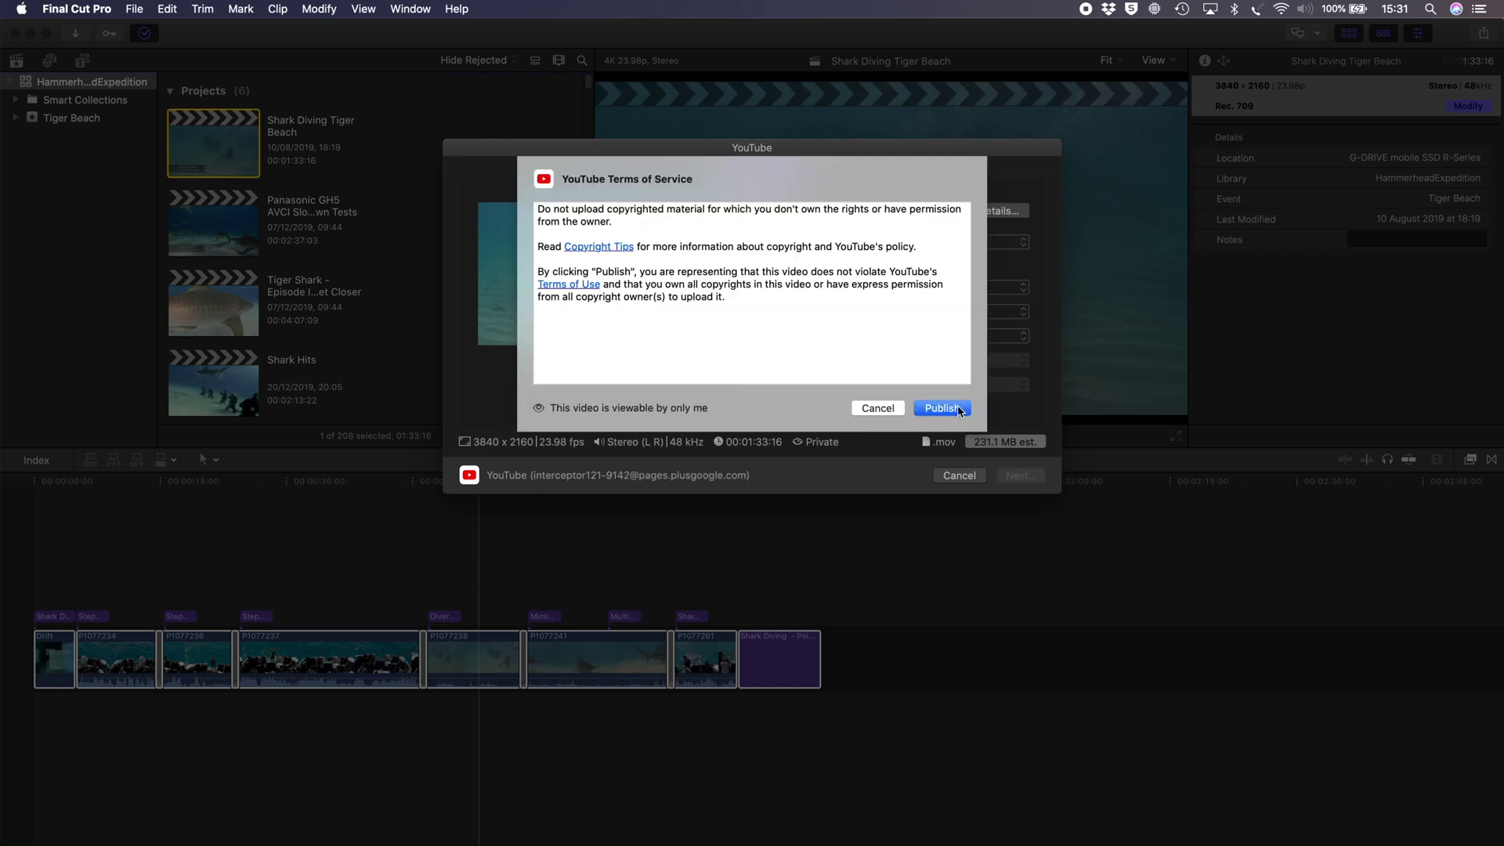
{"action": "left_click", "coordinate": [957, 408]}
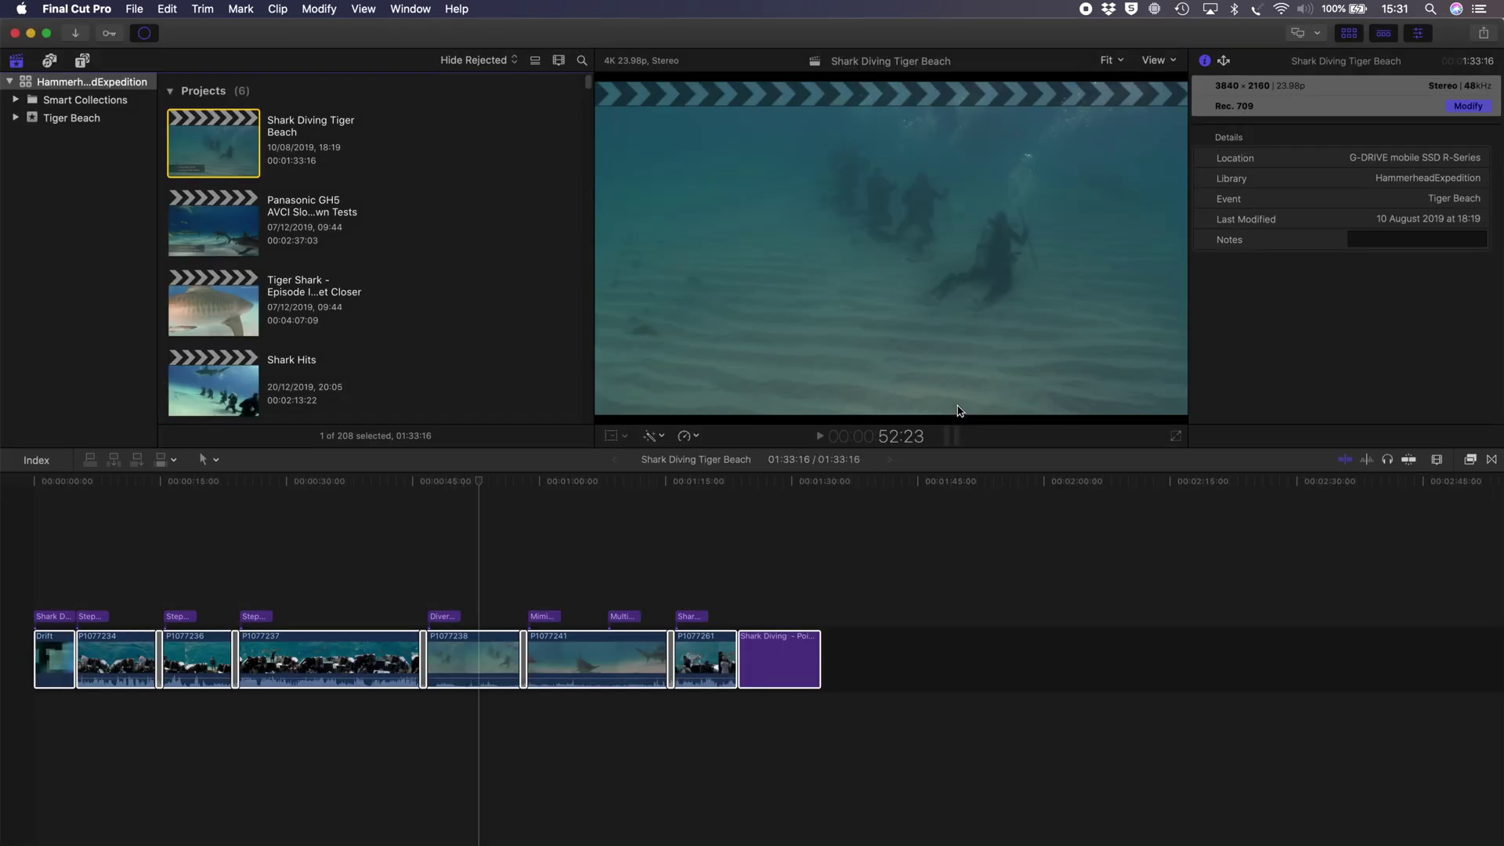
Bring up the Background Tasks window (Cmd-9) and drag it into view to watch the YouTube share progress
{"action": "left_click", "coordinate": [149, 35]}
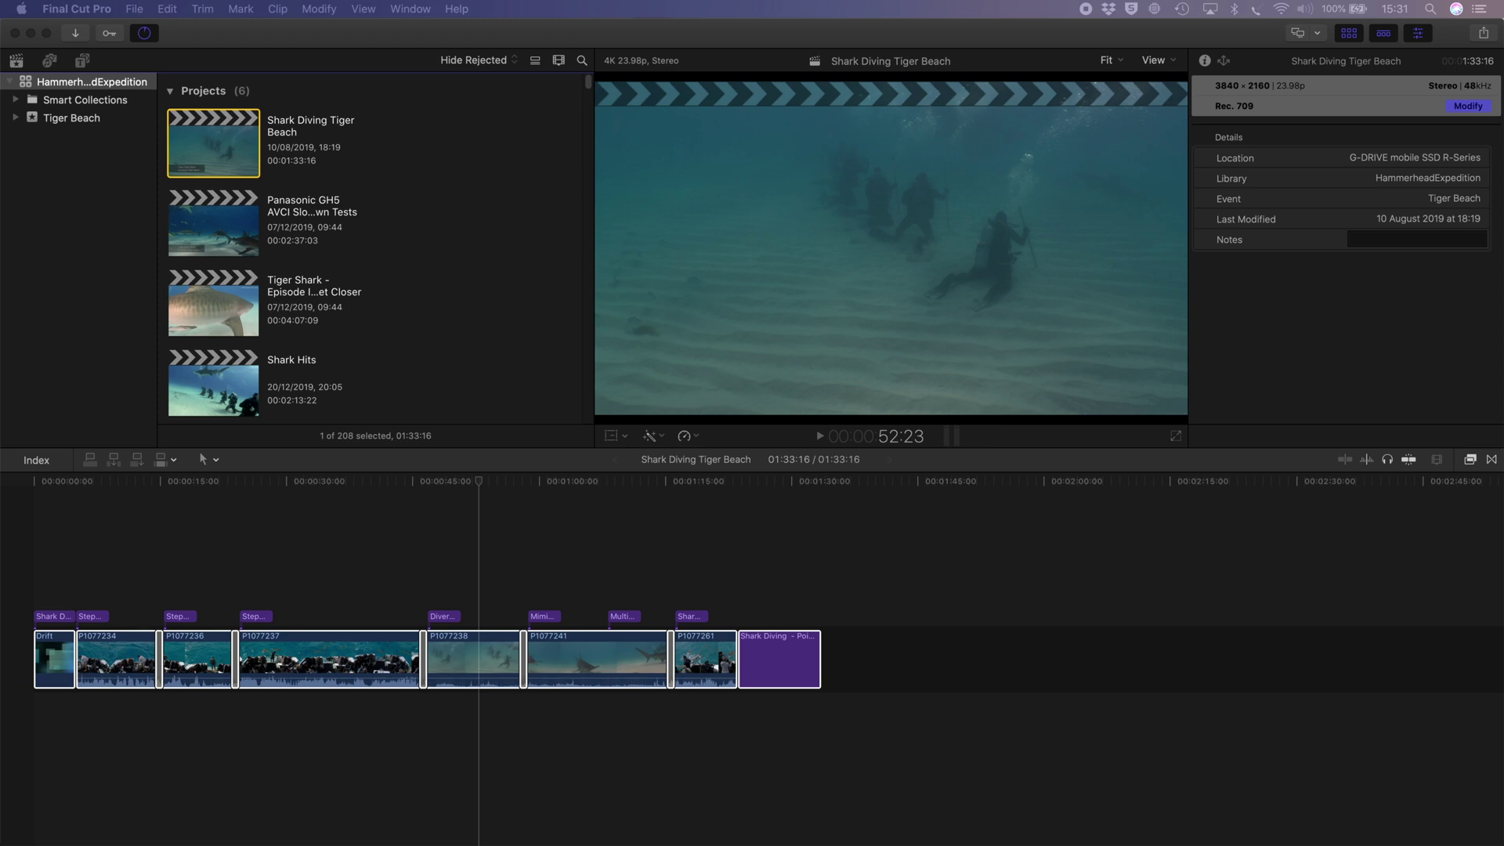
{"action": "key", "text": "cmd+9"}
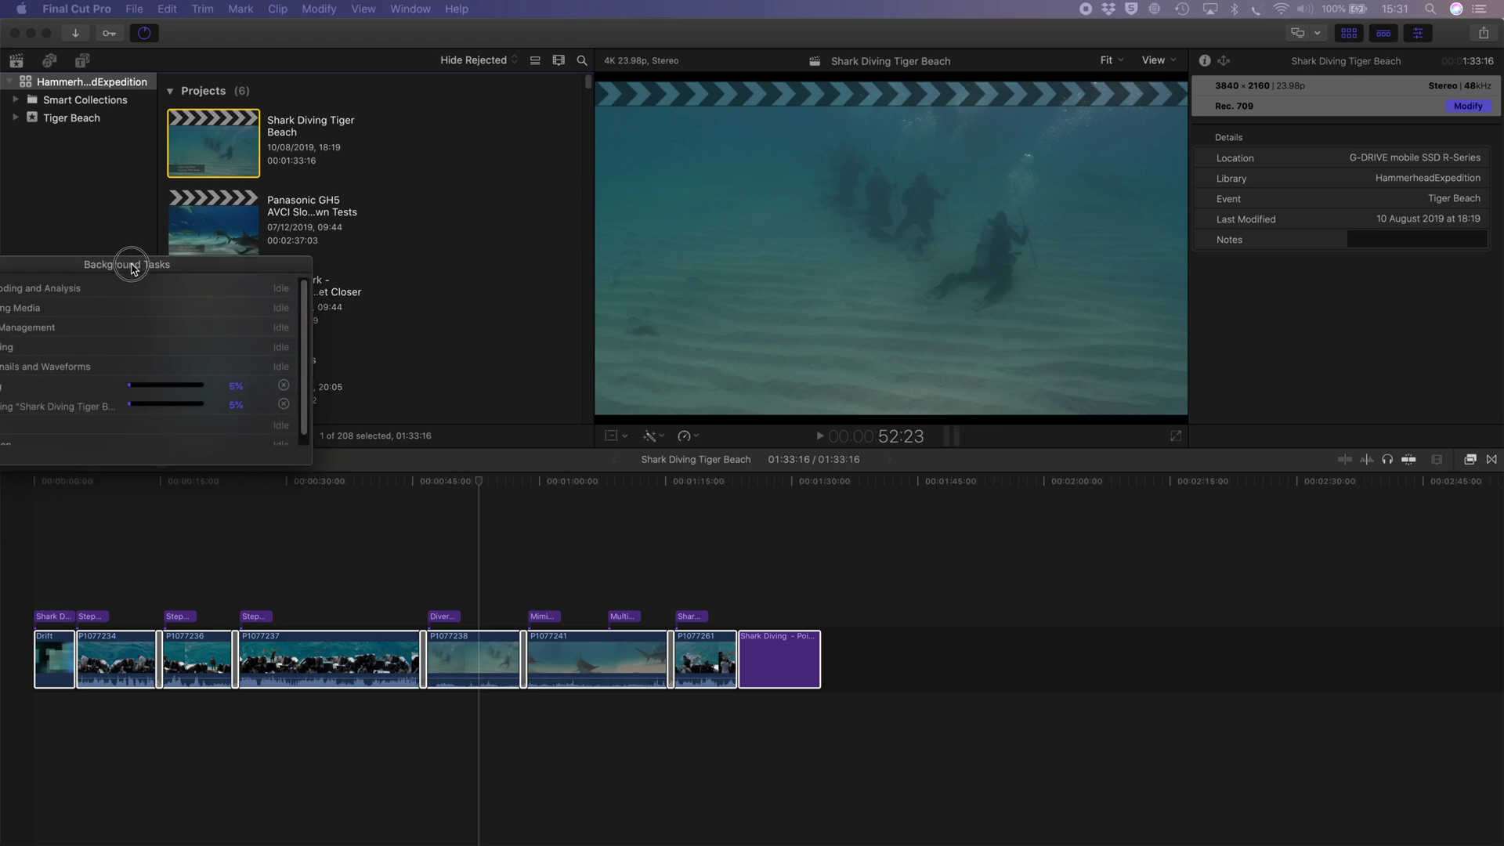
{"action": "left_click_drag", "start_coordinate": [125, 262], "coordinate": [263, 239]}
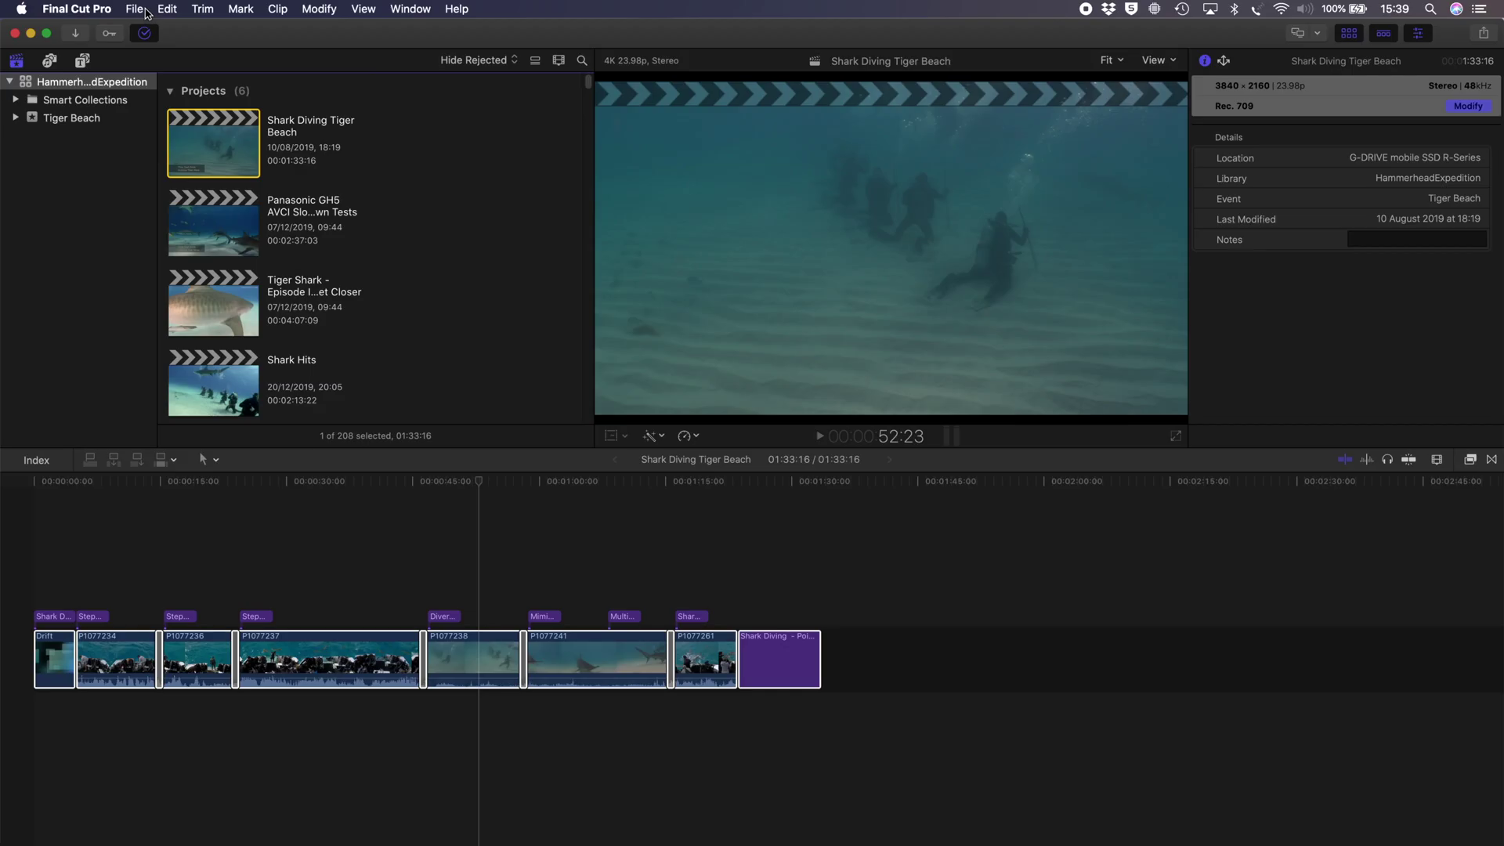
Start a Master File share and review its settings: H.264, 3840 x 2160, Rec. 709, save only
{"action": "left_click", "coordinate": [135, 9]}
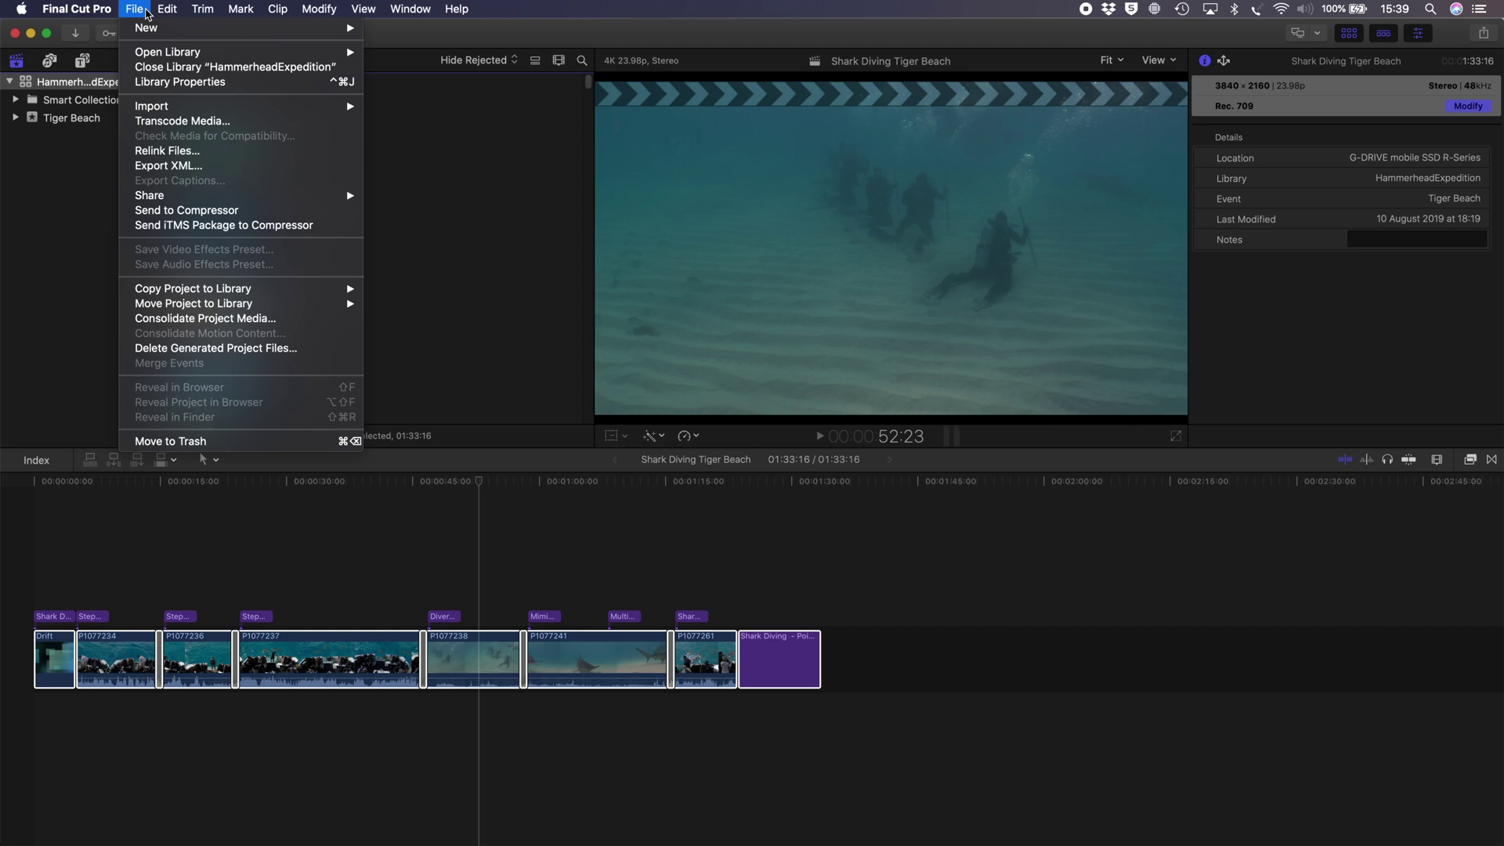
{"action": "mouse_move", "coordinate": [210, 199]}
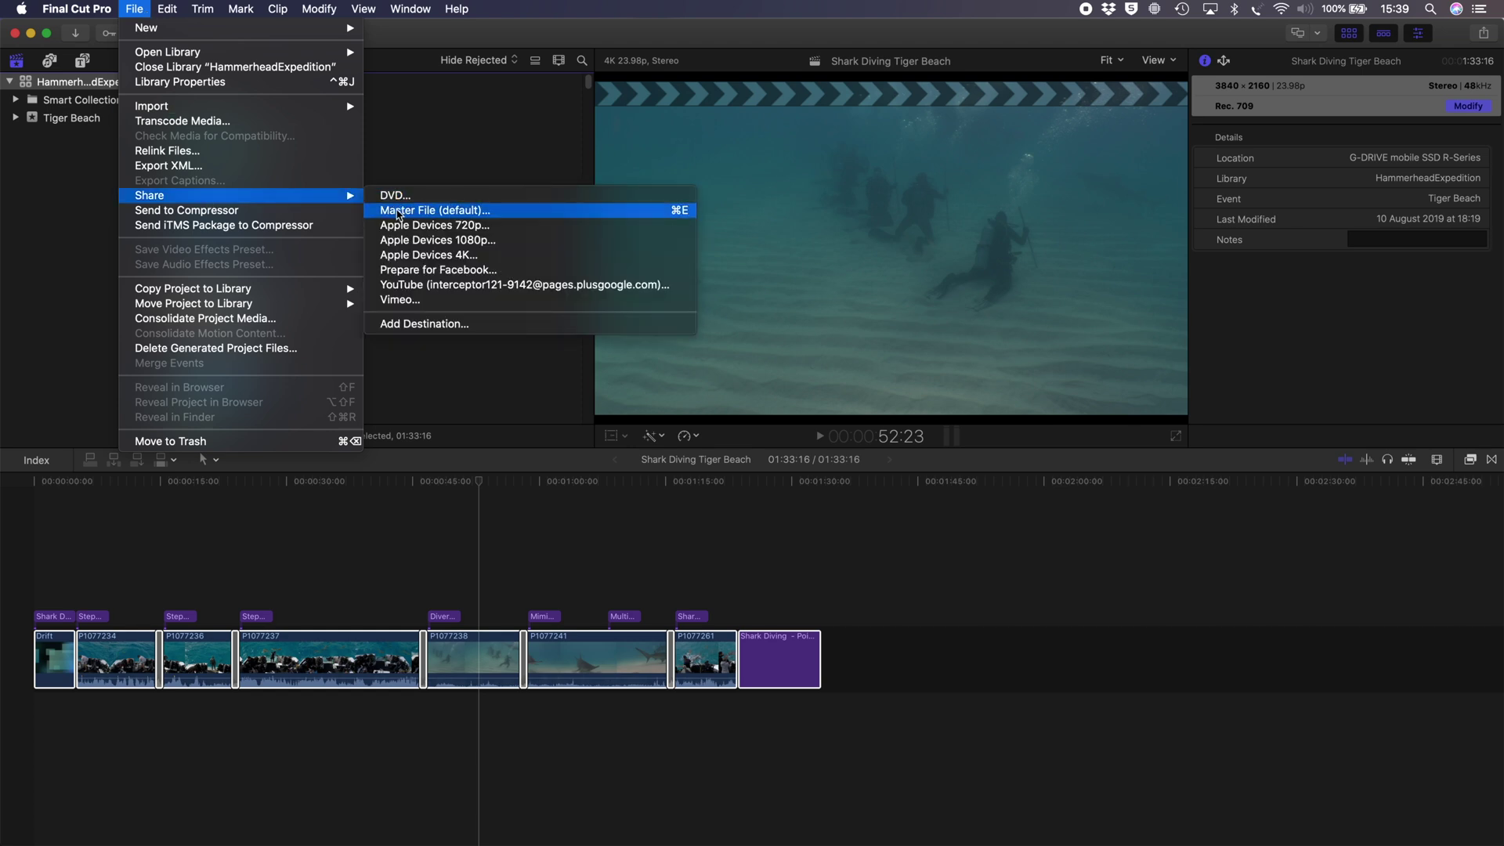
{"action": "left_click", "coordinate": [398, 211]}
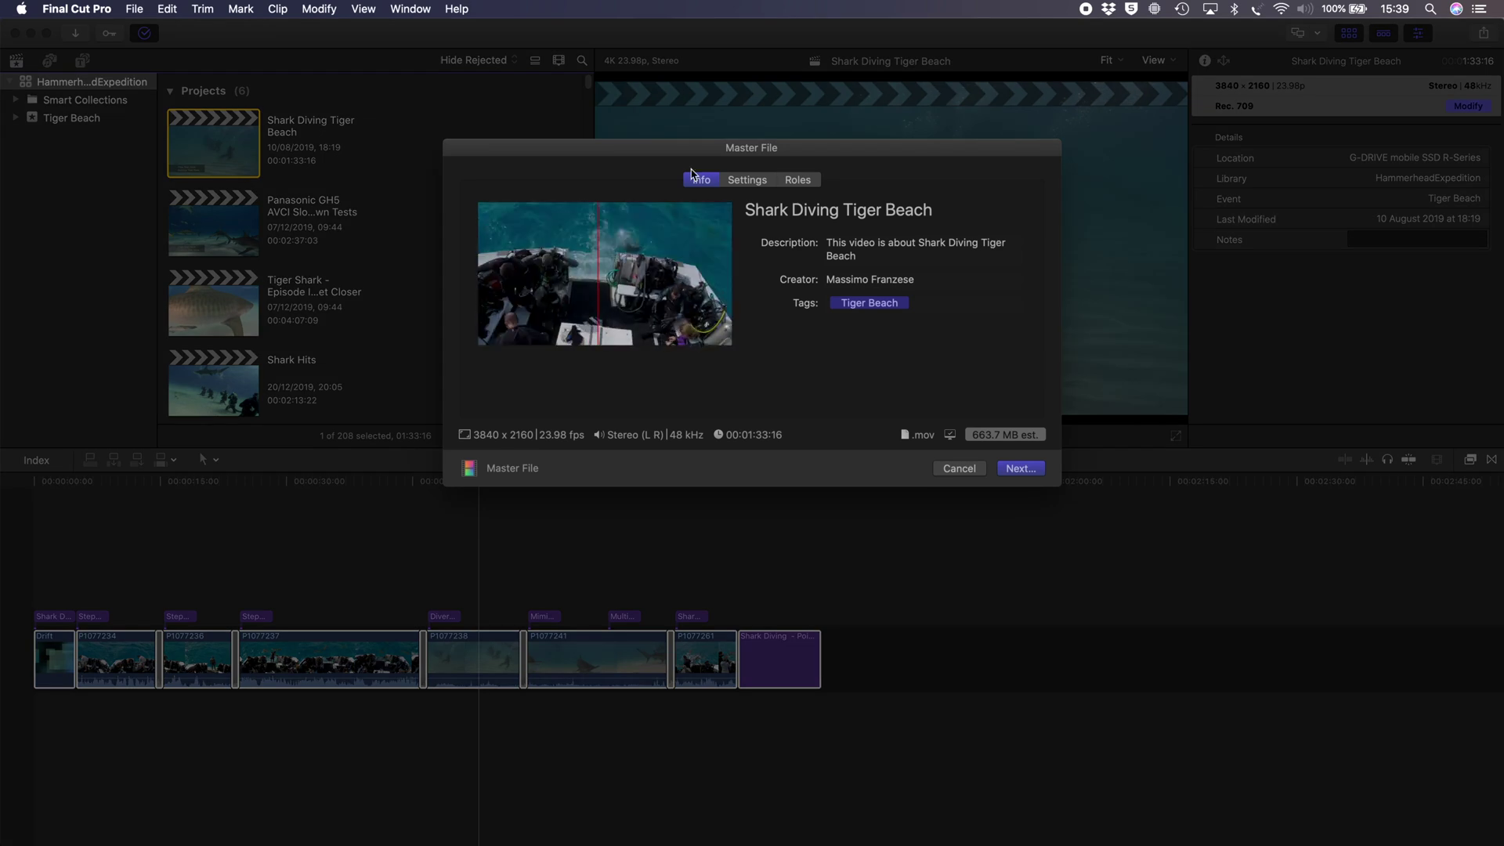
{"action": "left_click", "coordinate": [748, 181]}
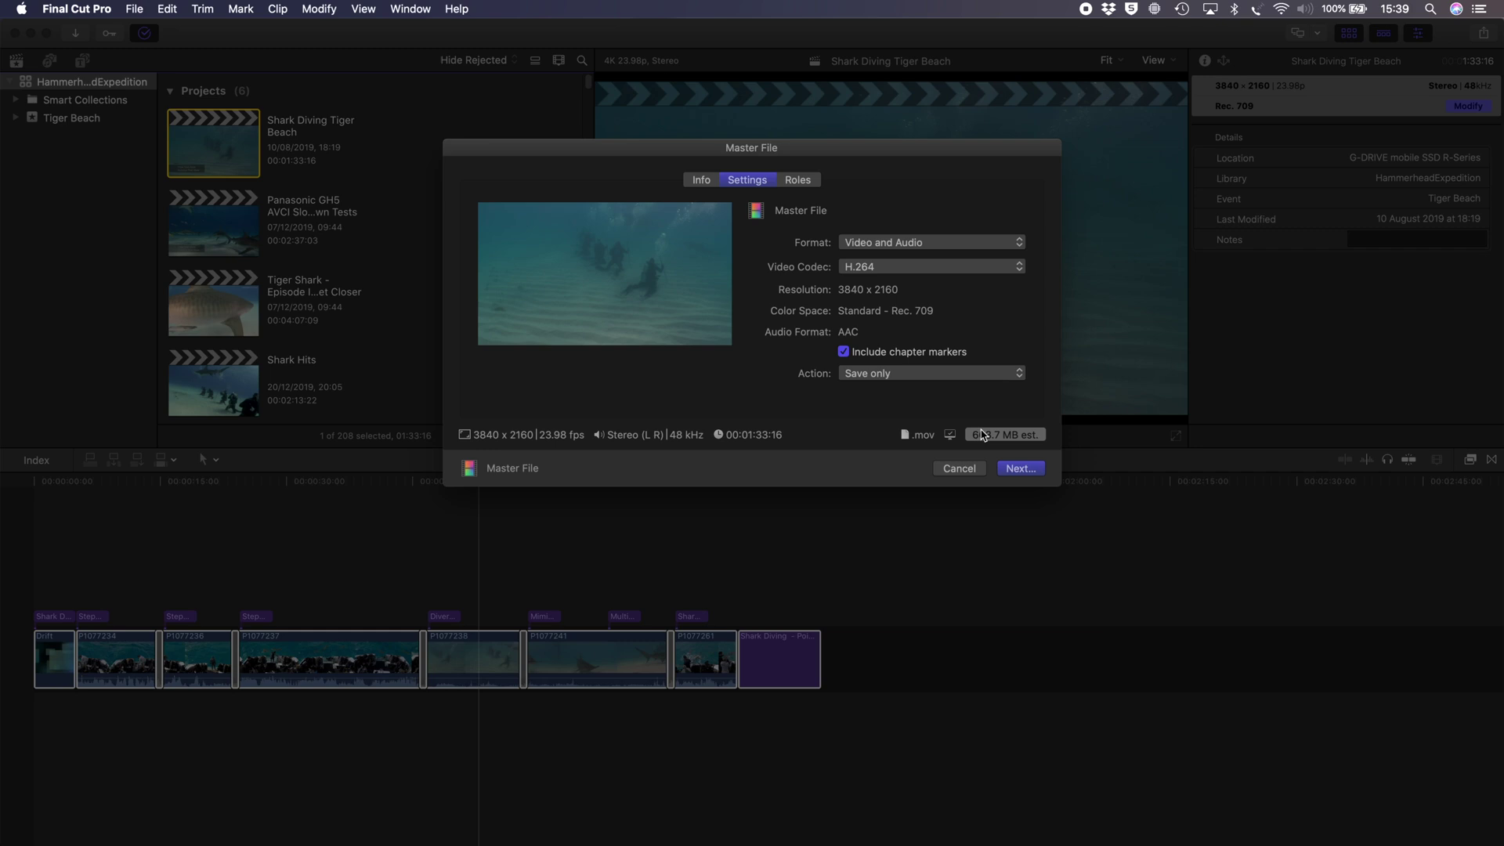
{"action": "mouse_move", "coordinate": [981, 434]}
Continue the H.264 master export to save Shark Diving Tiger Beach H264.mov
{"action": "left_click", "coordinate": [1020, 468]}
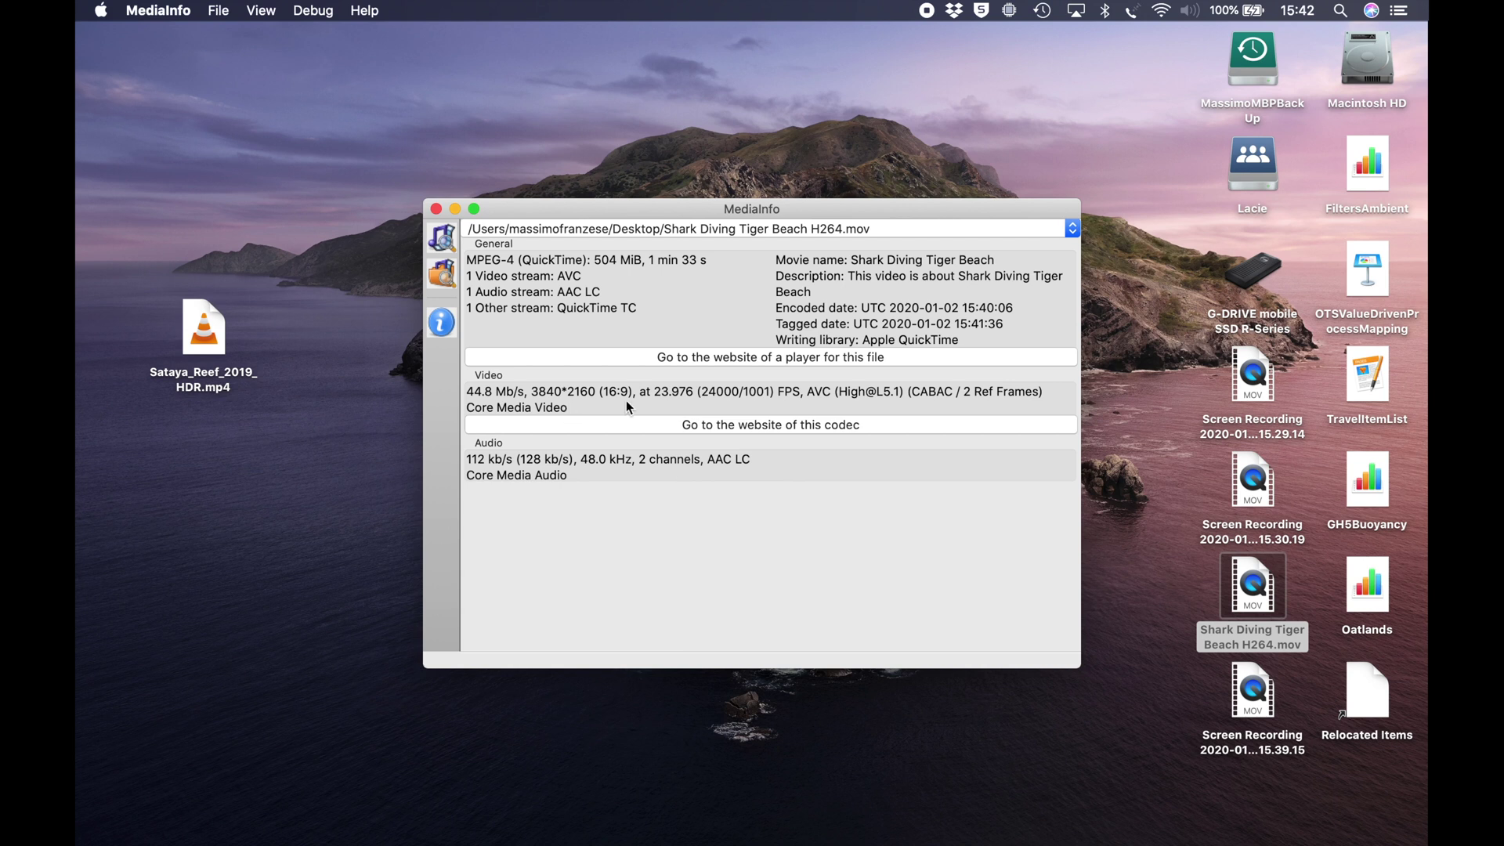
{"action": "mouse_move", "coordinate": [627, 405]}
{"action": "mouse_move", "coordinate": [481, 402]}
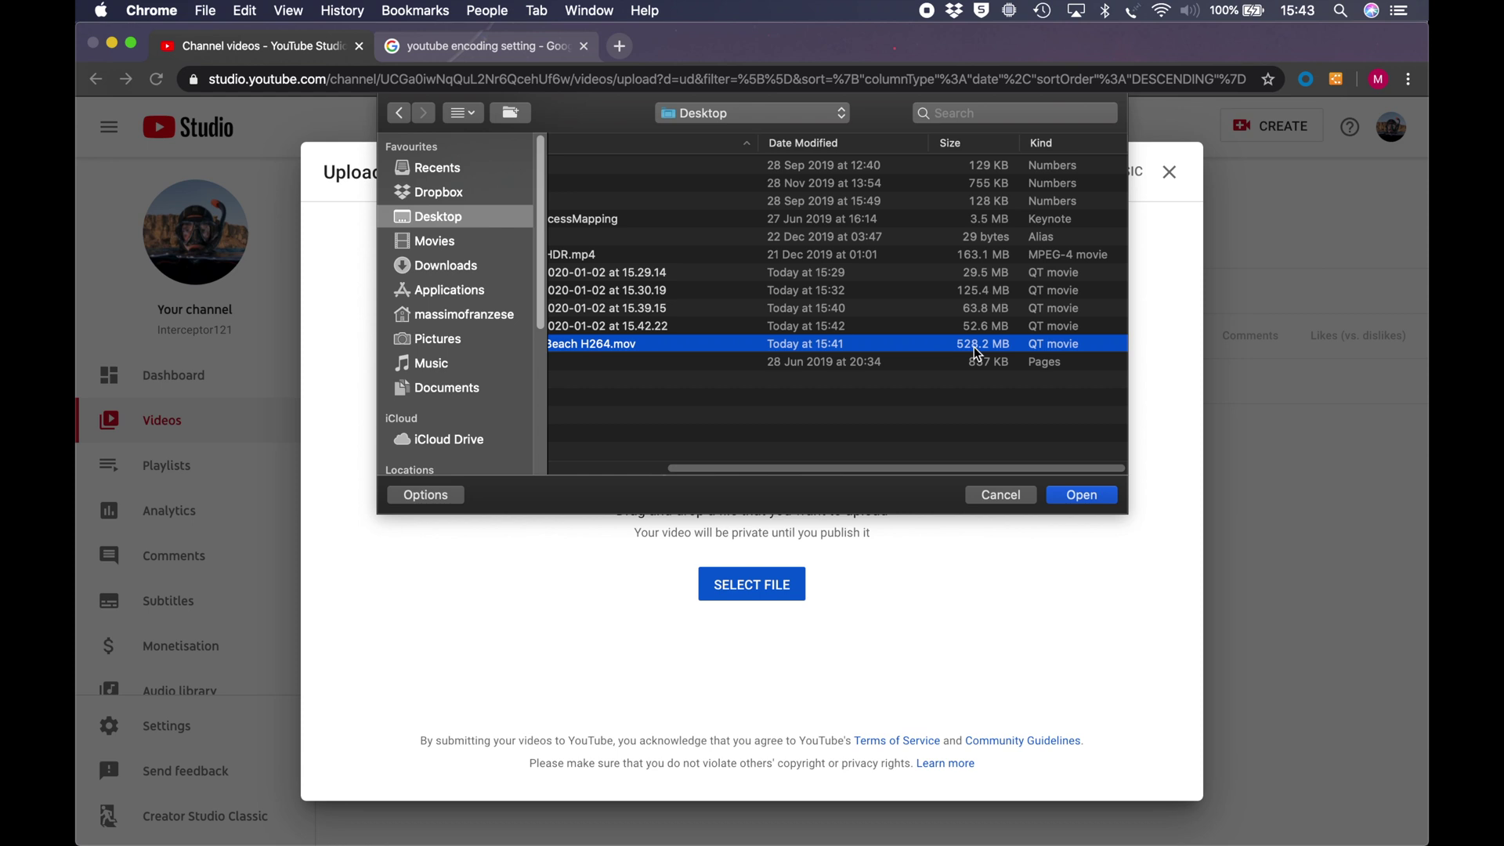
Upload Shark Diving Tiger Beach H264.mov in YouTube Studio and check its auto-filled title
{"action": "left_click", "coordinate": [1078, 497]}
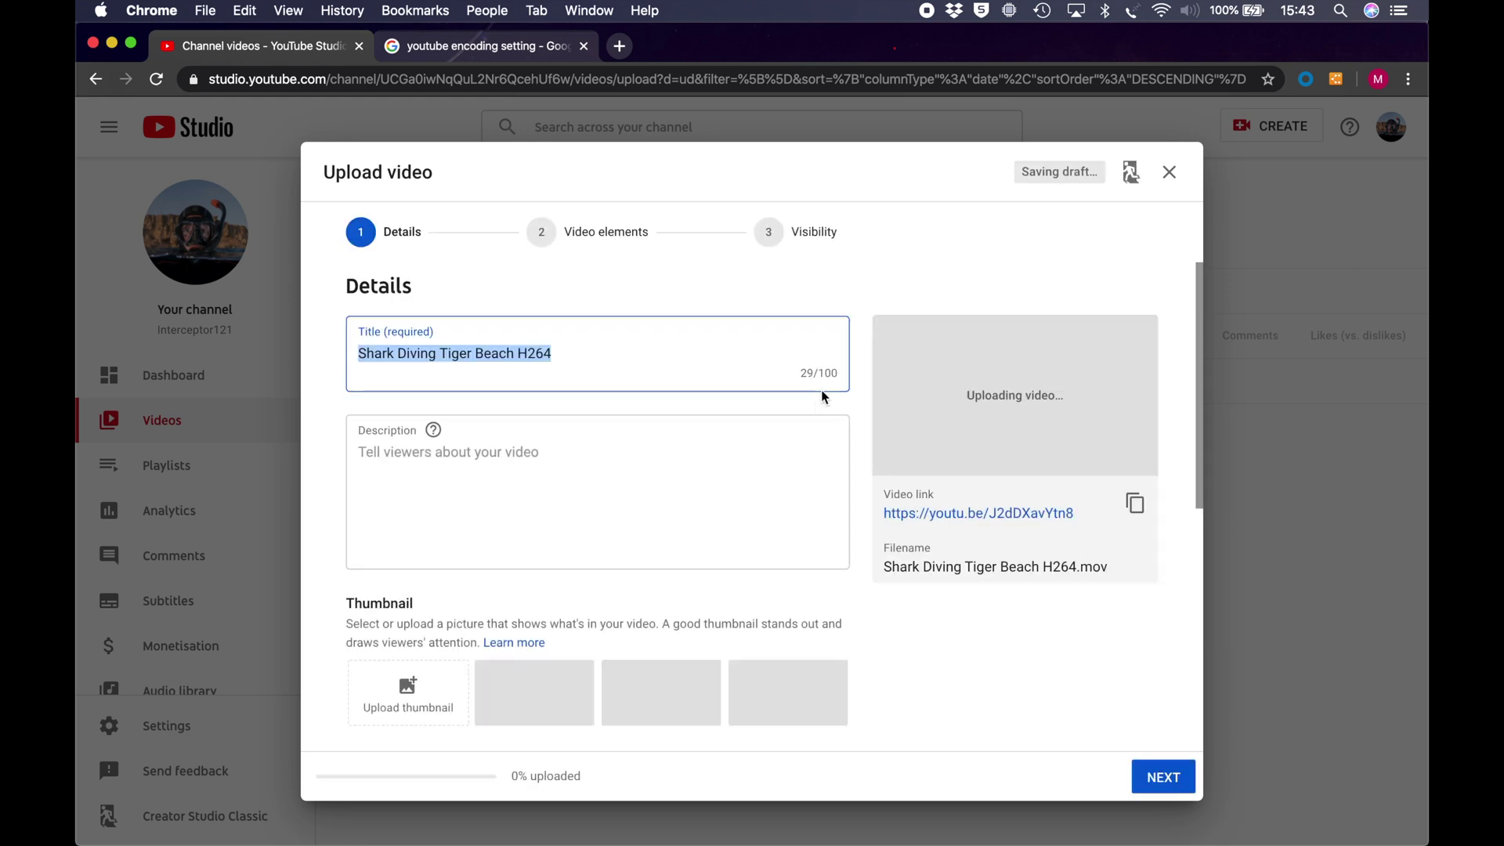
{"action": "left_click", "coordinate": [645, 358]}
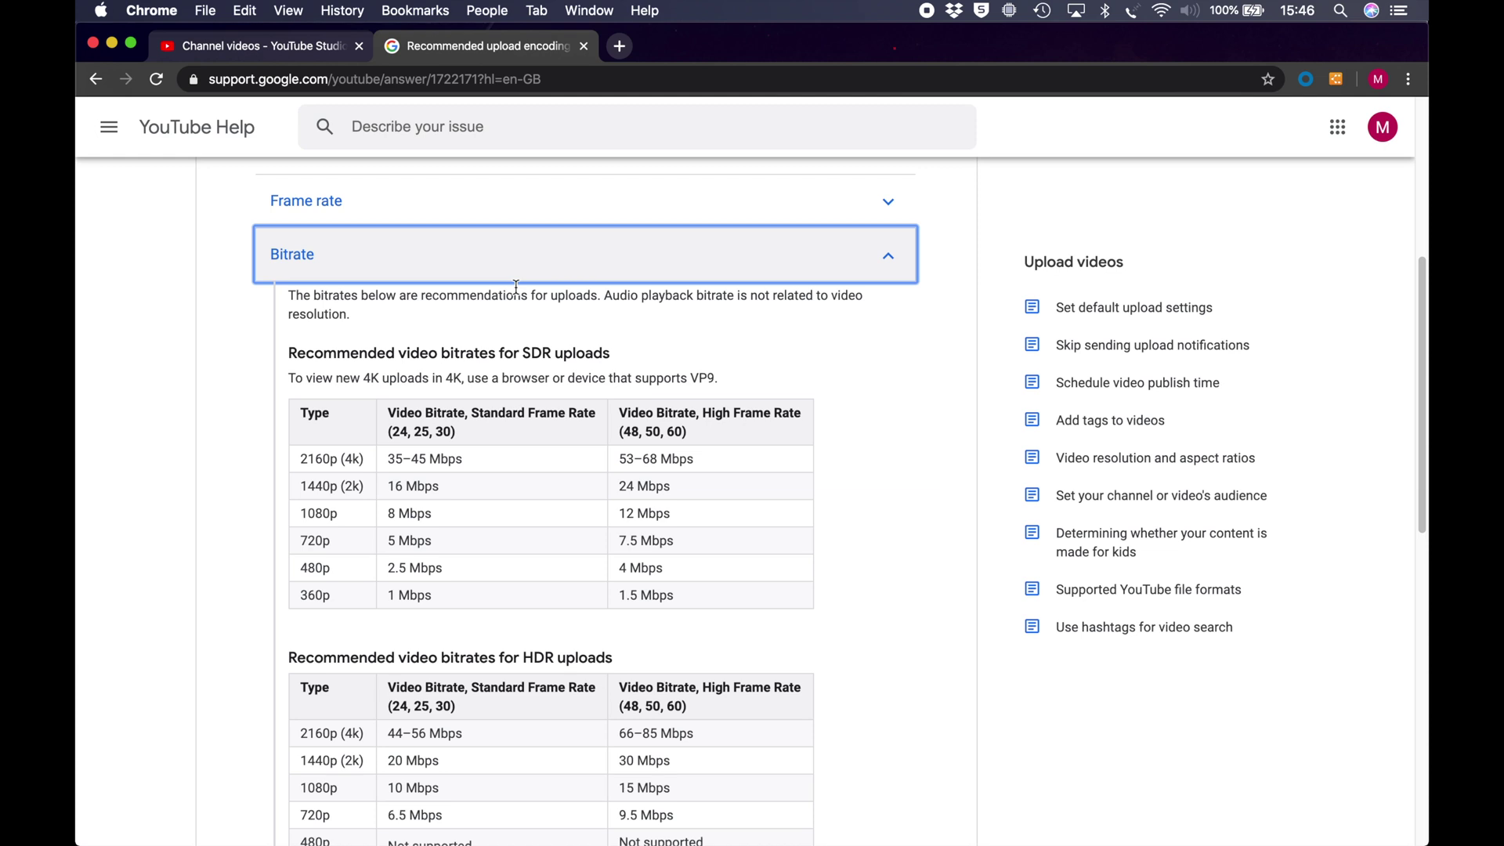
Scroll the YouTube upload encoding settings page and expand the Resolution and aspect ratio section
{"action": "scroll", "coordinate": [515, 286], "scroll_direction": "up", "scroll_amount": 5}
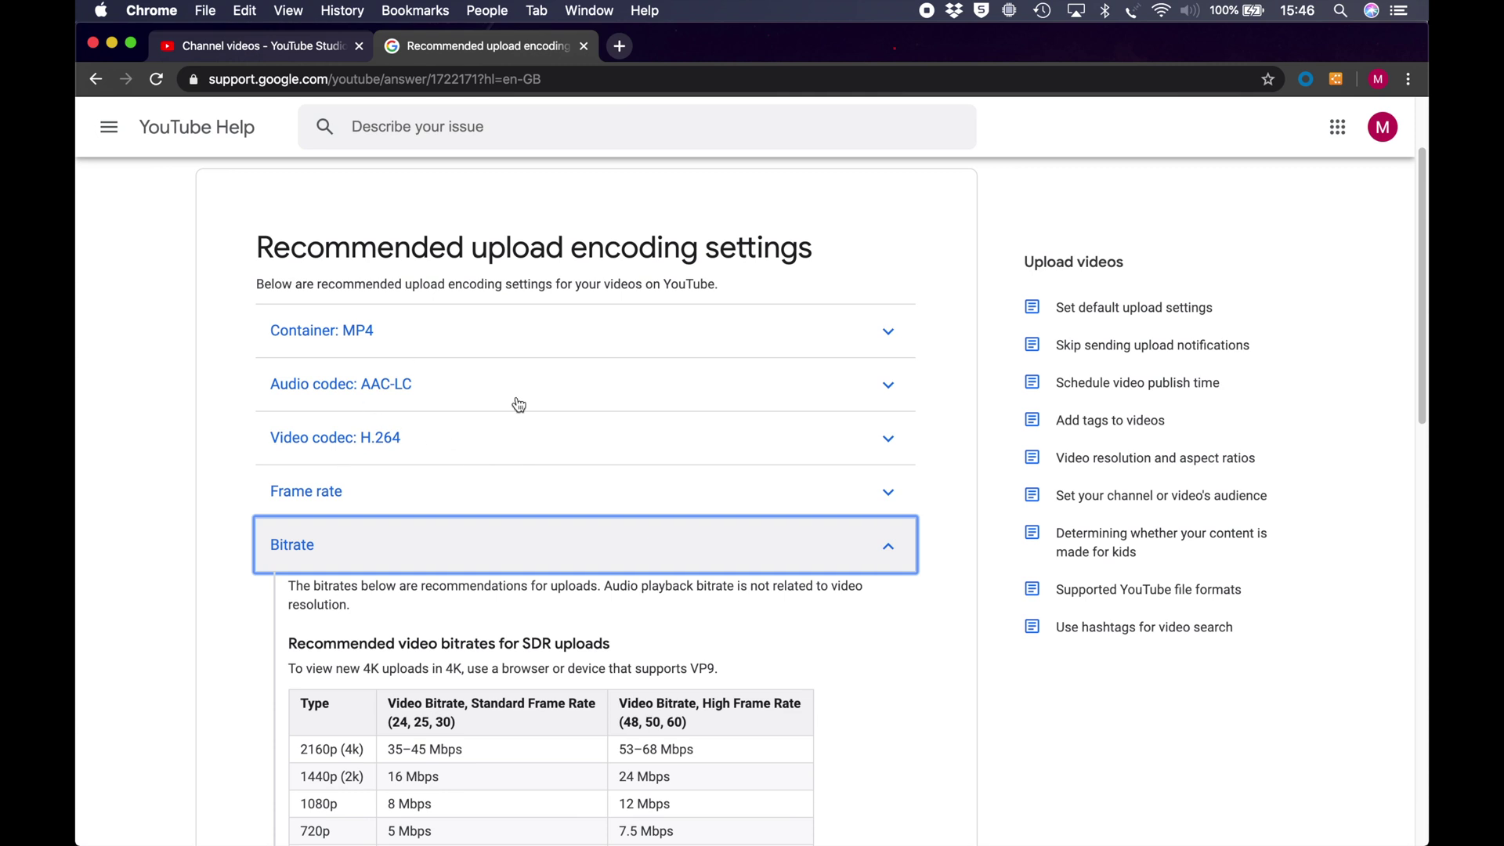
{"action": "scroll", "coordinate": [515, 399], "scroll_direction": "down", "scroll_amount": 6}
{"action": "scroll", "coordinate": [517, 397], "scroll_direction": "down", "scroll_amount": 1}
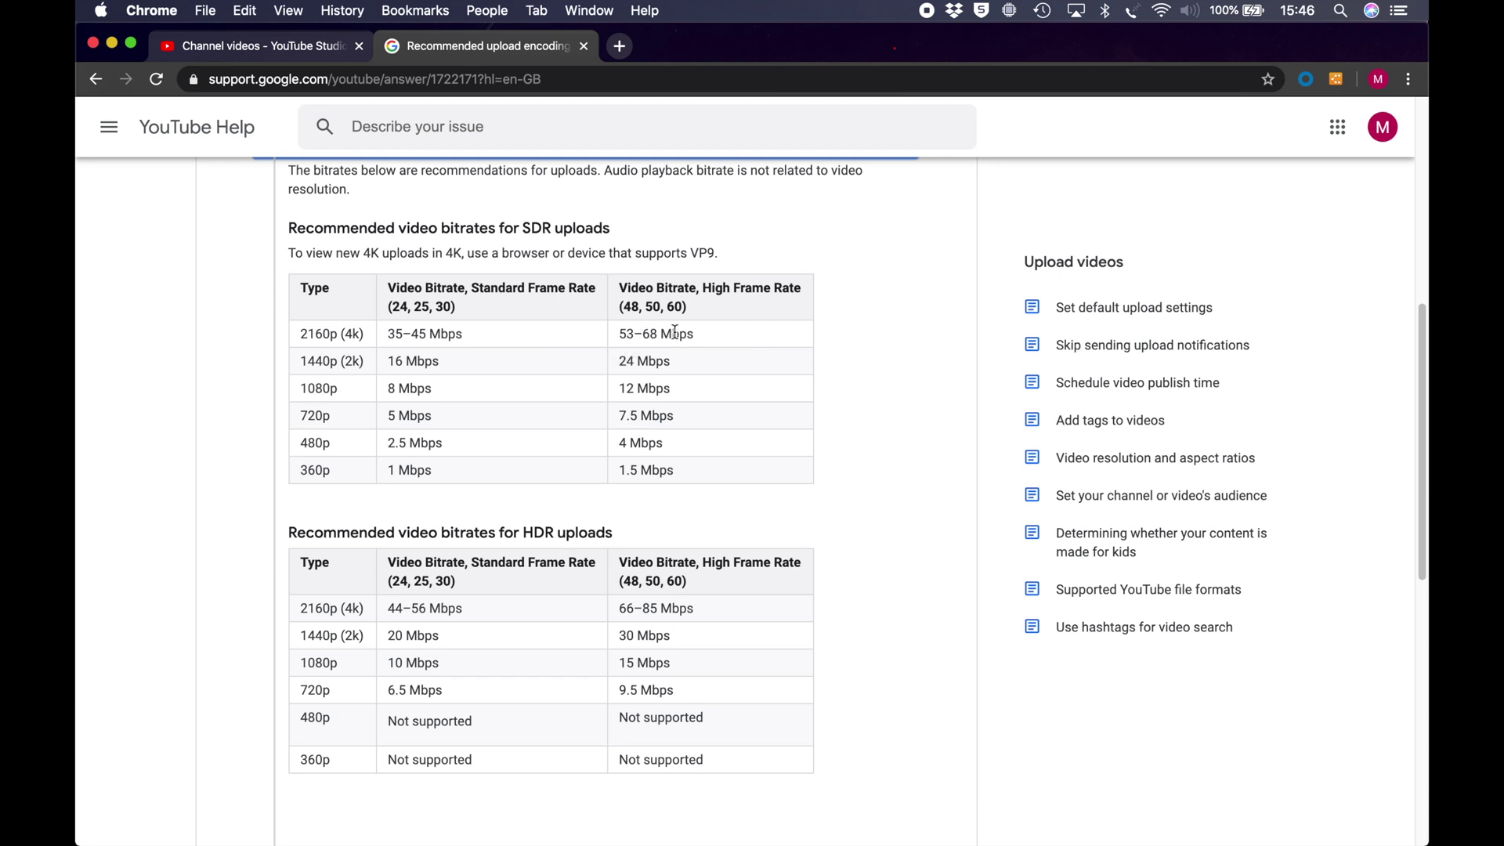
{"action": "scroll", "coordinate": [675, 332], "scroll_direction": "down", "scroll_amount": 2}
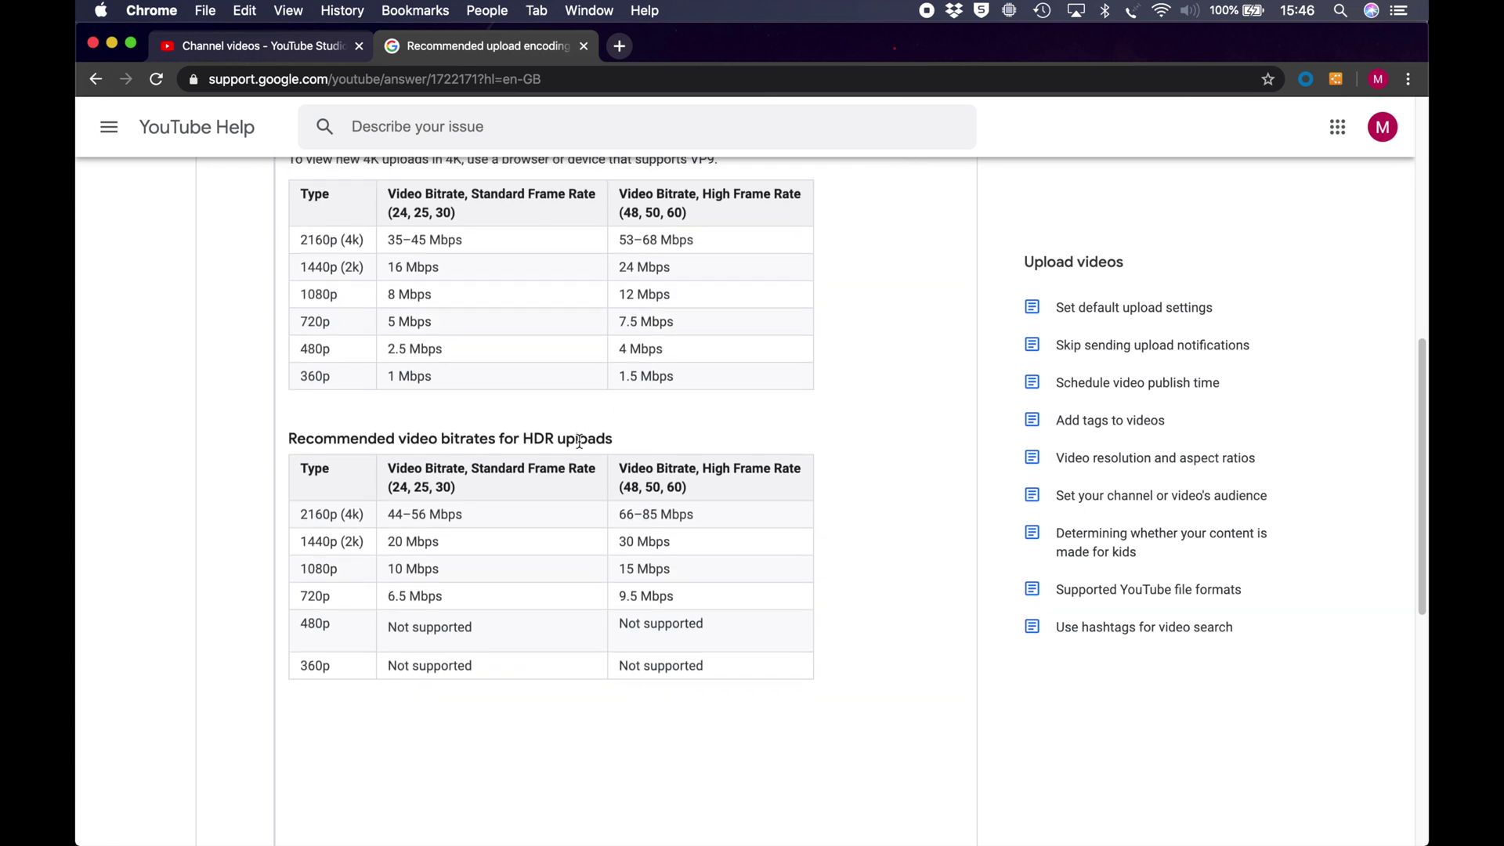
{"action": "scroll", "coordinate": [500, 525], "scroll_direction": "down", "scroll_amount": 3}
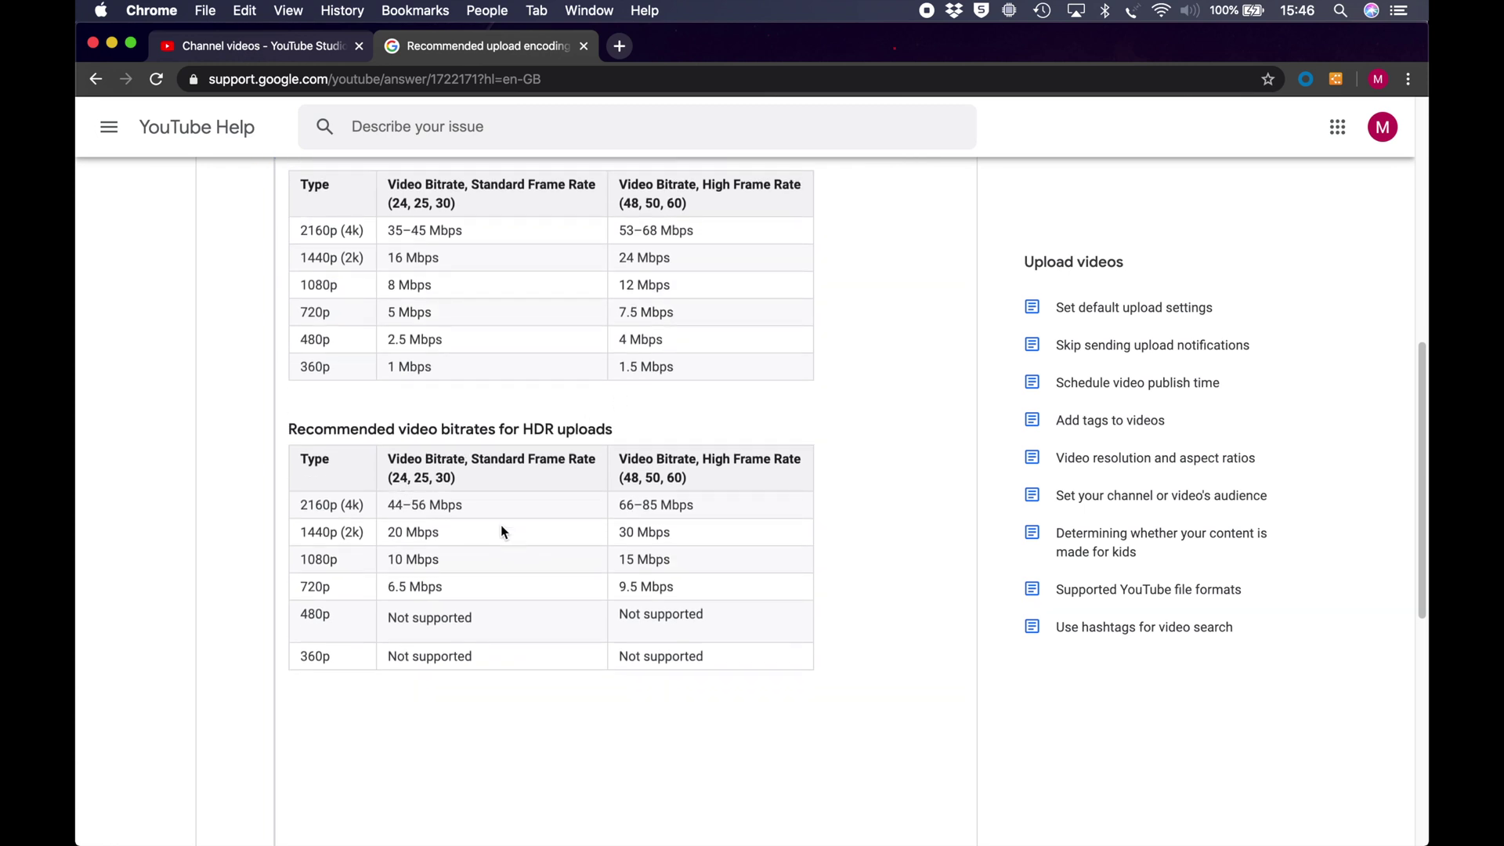
{"action": "scroll", "coordinate": [501, 530], "scroll_direction": "down", "scroll_amount": 5}
{"action": "left_click", "coordinate": [425, 493]}
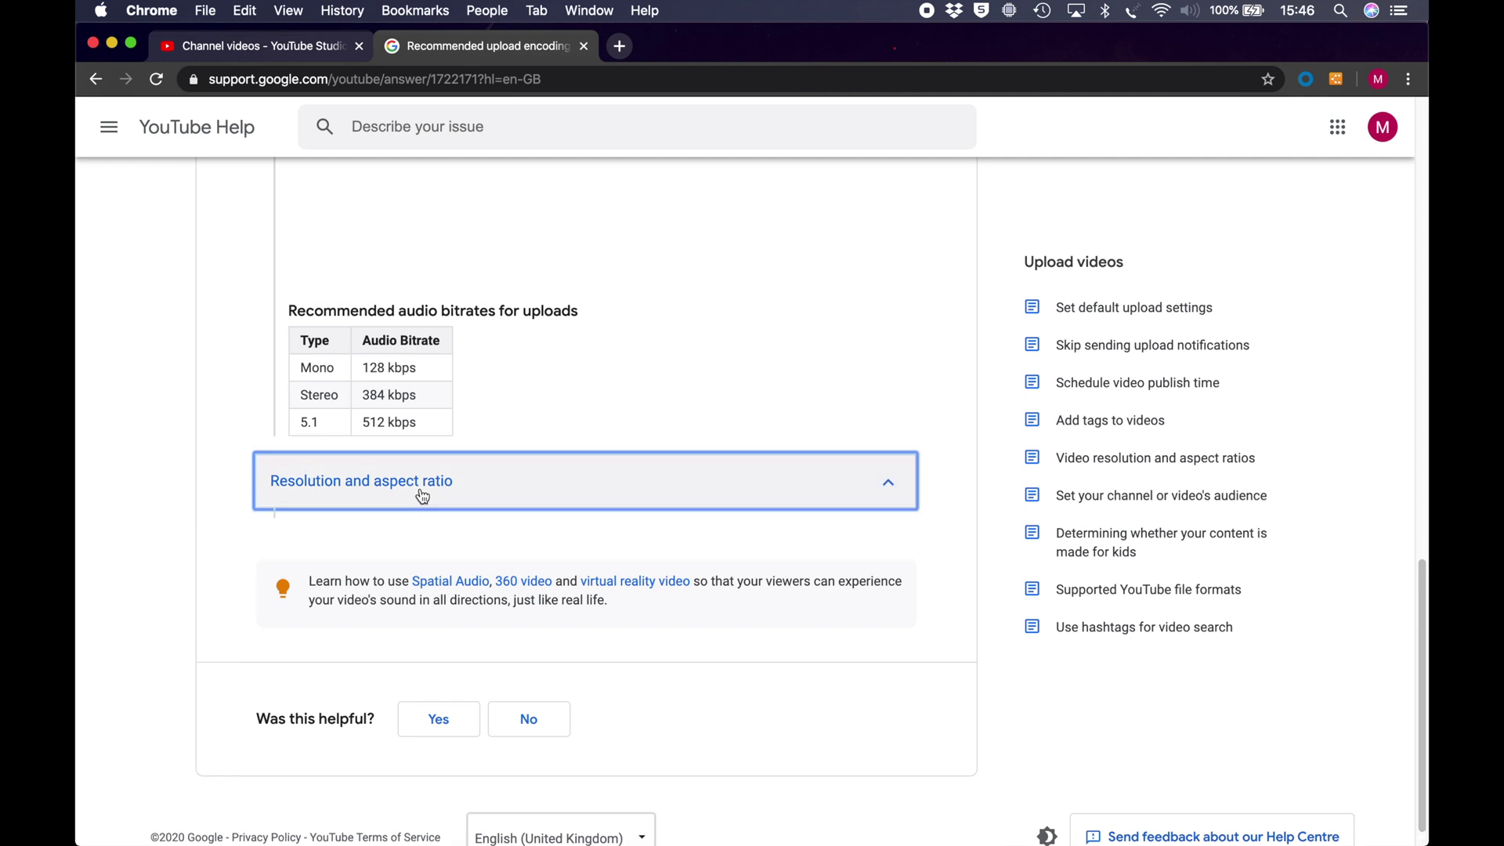
Expand the H.264 video codec section and read the bitrate tables, 35–45 Mbps for 2160p SDR
{"action": "scroll", "coordinate": [423, 495], "scroll_direction": "up", "scroll_amount": 15}
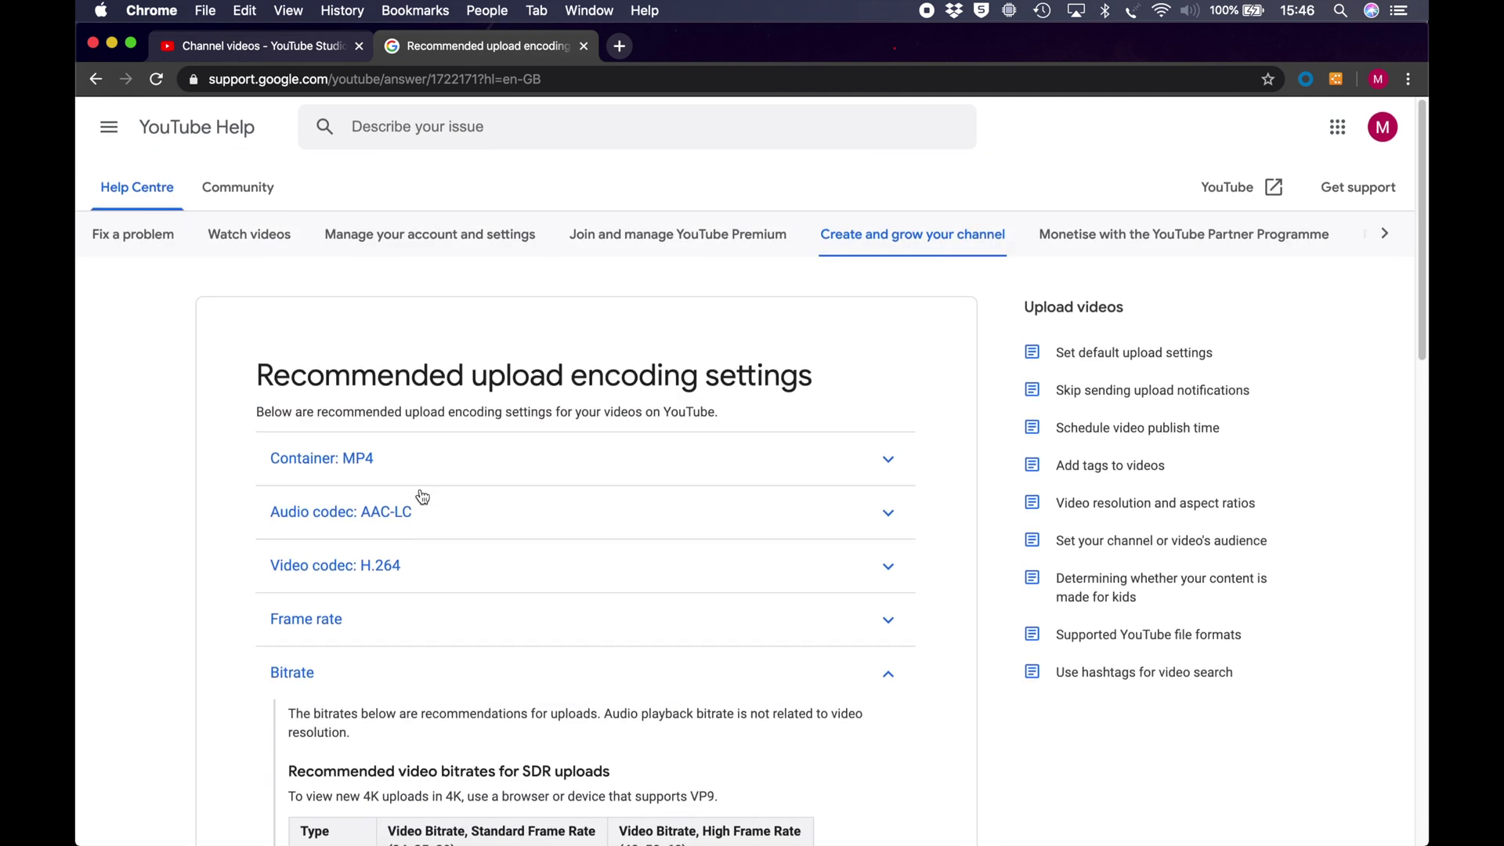
{"action": "left_click", "coordinate": [409, 559]}
{"action": "scroll", "coordinate": [411, 549], "scroll_direction": "down", "scroll_amount": 4}
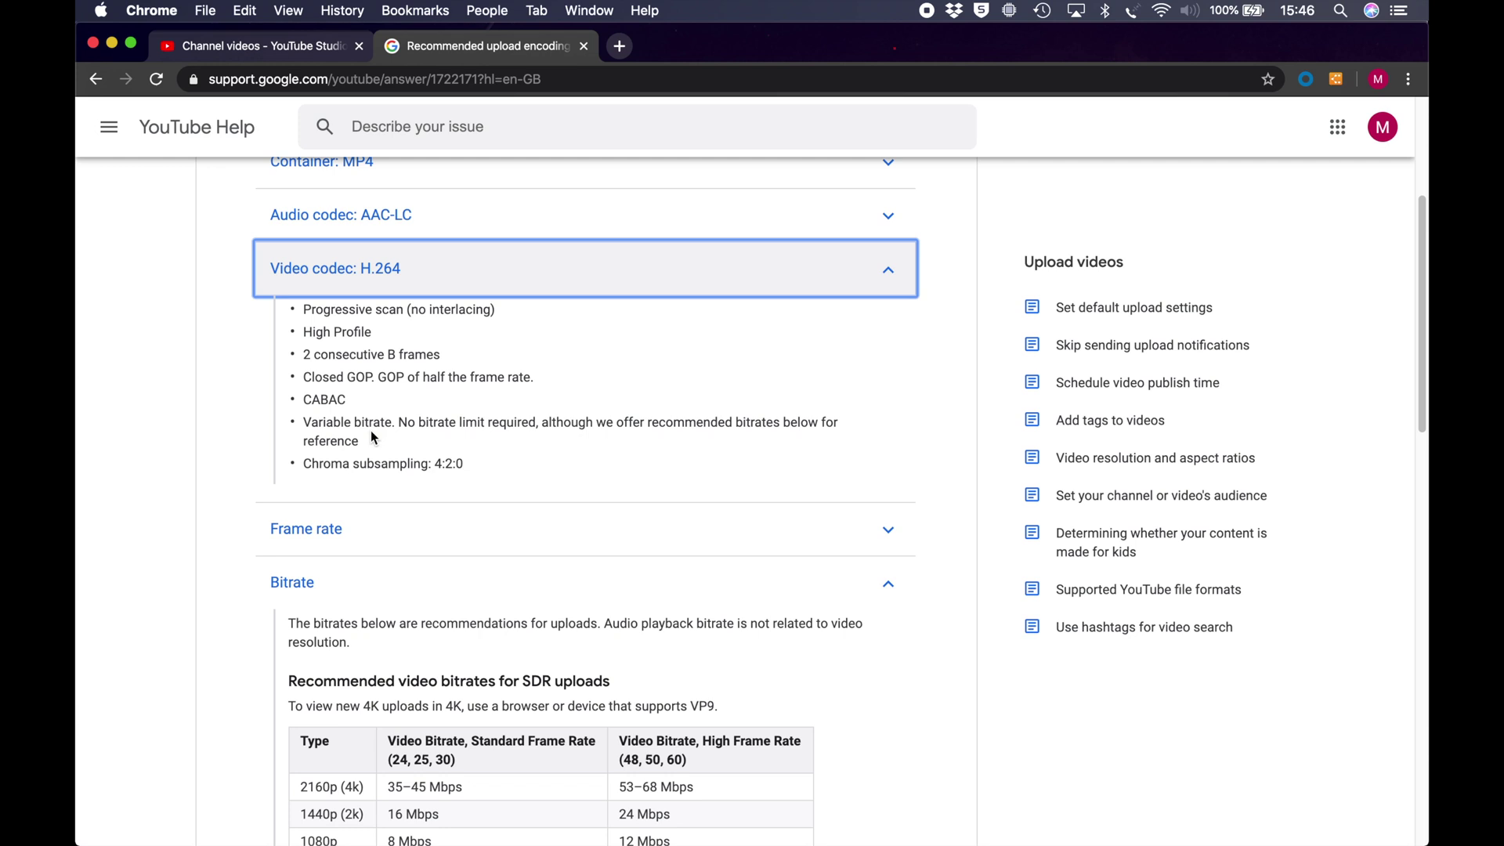
{"action": "scroll", "coordinate": [370, 430], "scroll_direction": "down", "scroll_amount": 3}
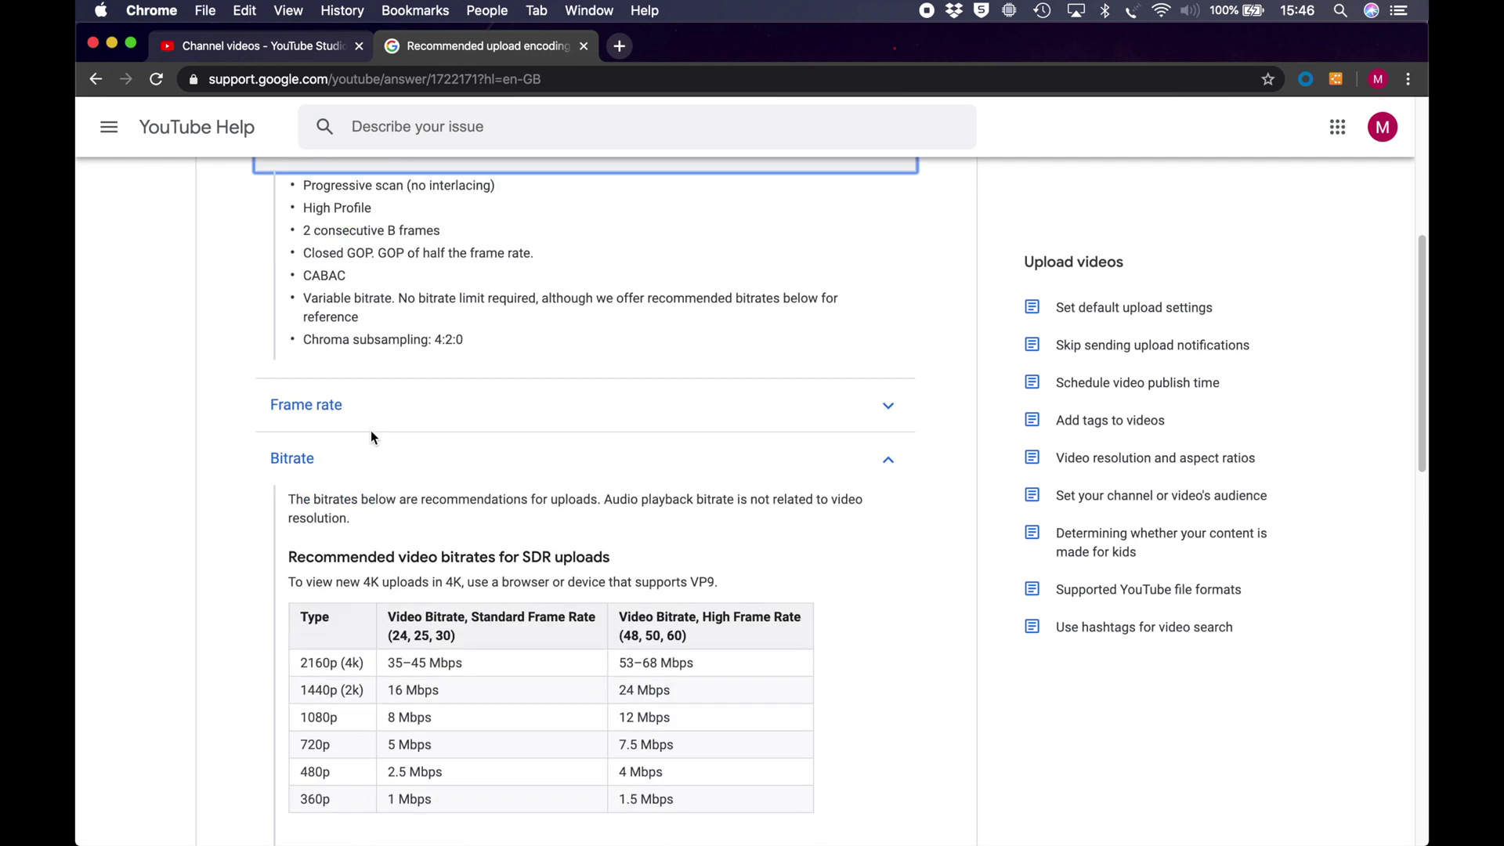
{"action": "scroll", "coordinate": [589, 543], "scroll_direction": "down", "scroll_amount": 2}
{"action": "scroll", "coordinate": [589, 537], "scroll_direction": "down", "scroll_amount": 1}
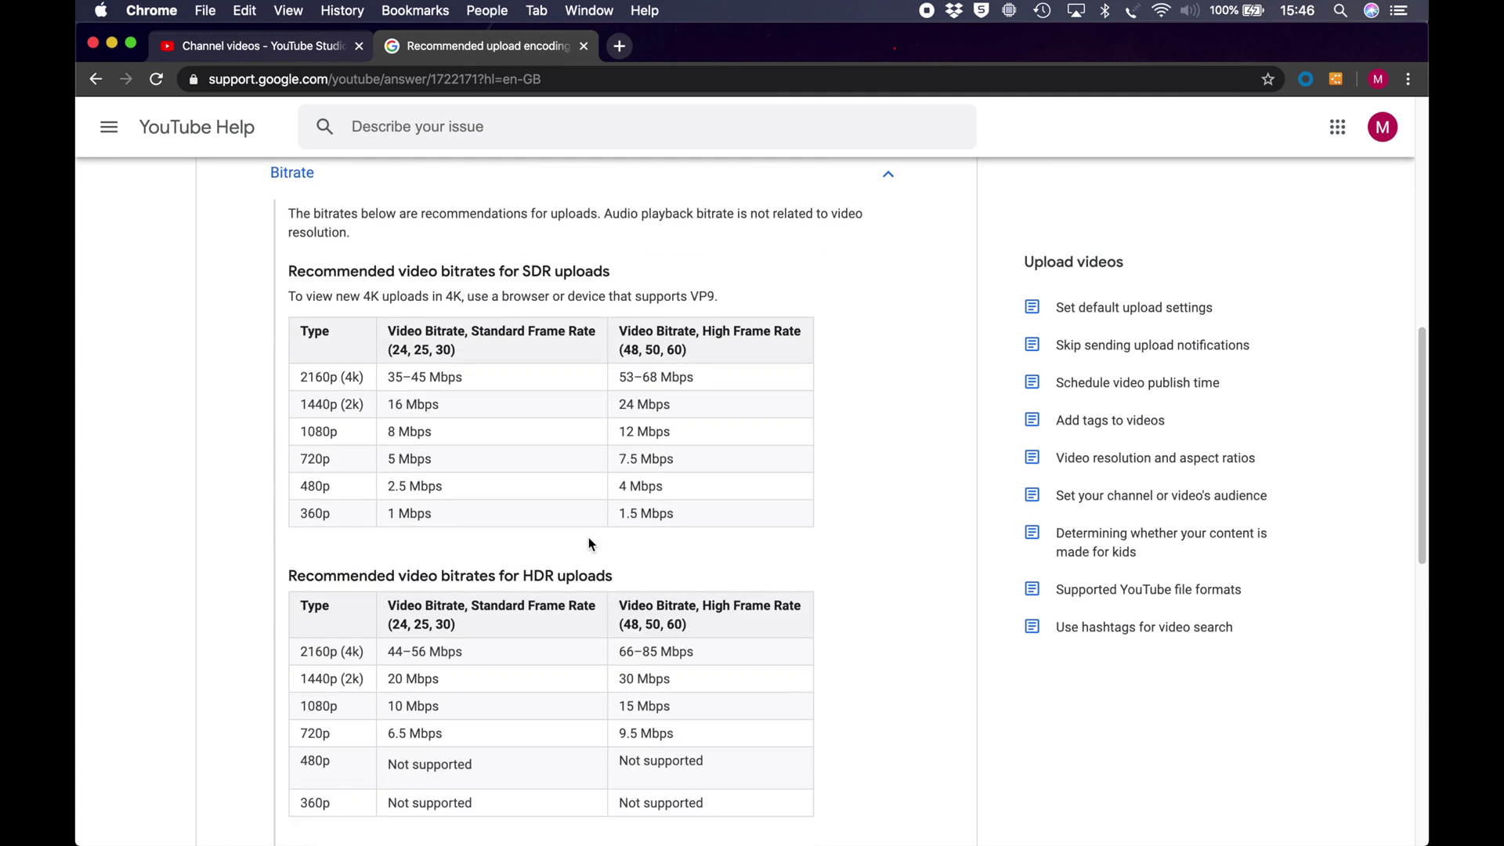
Start a Master File share of the Shark Diving Tiger Beach project with Apple ProRes 422 HQ codec
{"action": "mouse_move", "coordinate": [868, 828]}
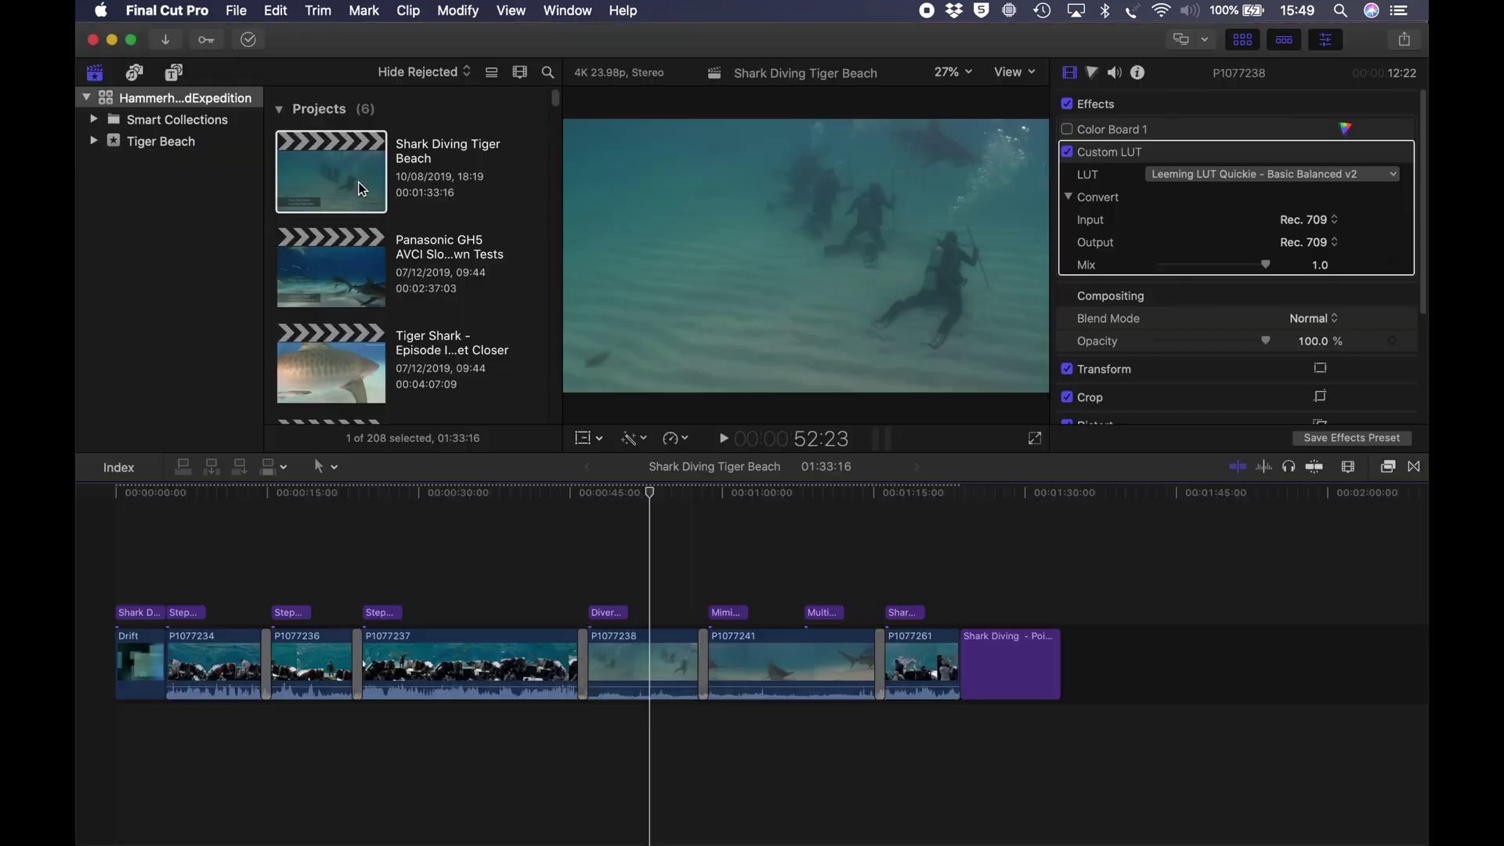
{"action": "left_click", "coordinate": [359, 187]}
{"action": "left_click", "coordinate": [247, 12]}
{"action": "mouse_move", "coordinate": [326, 242]}
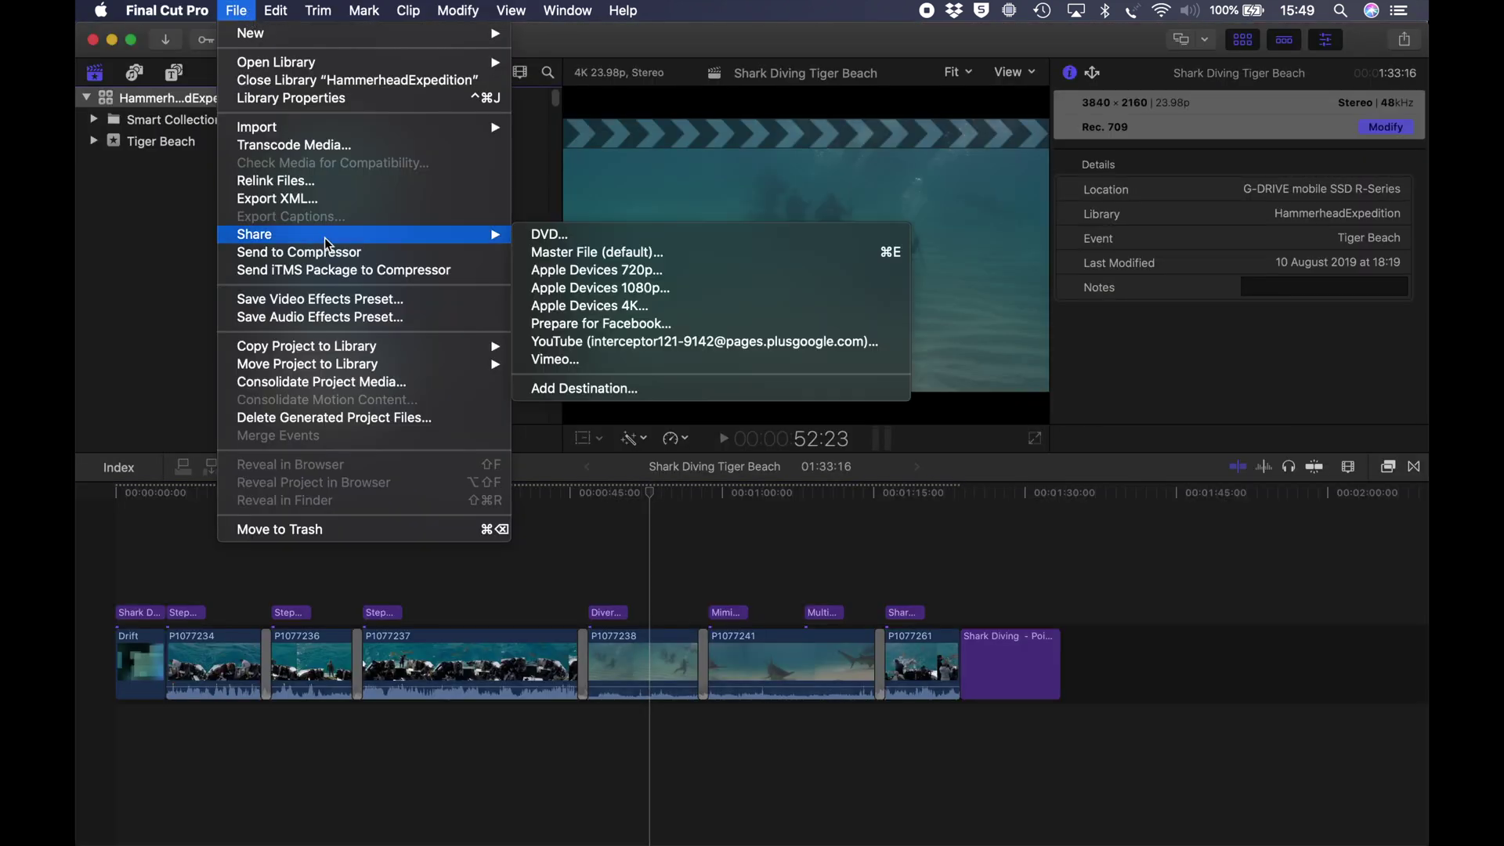
{"action": "left_click", "coordinate": [567, 251]}
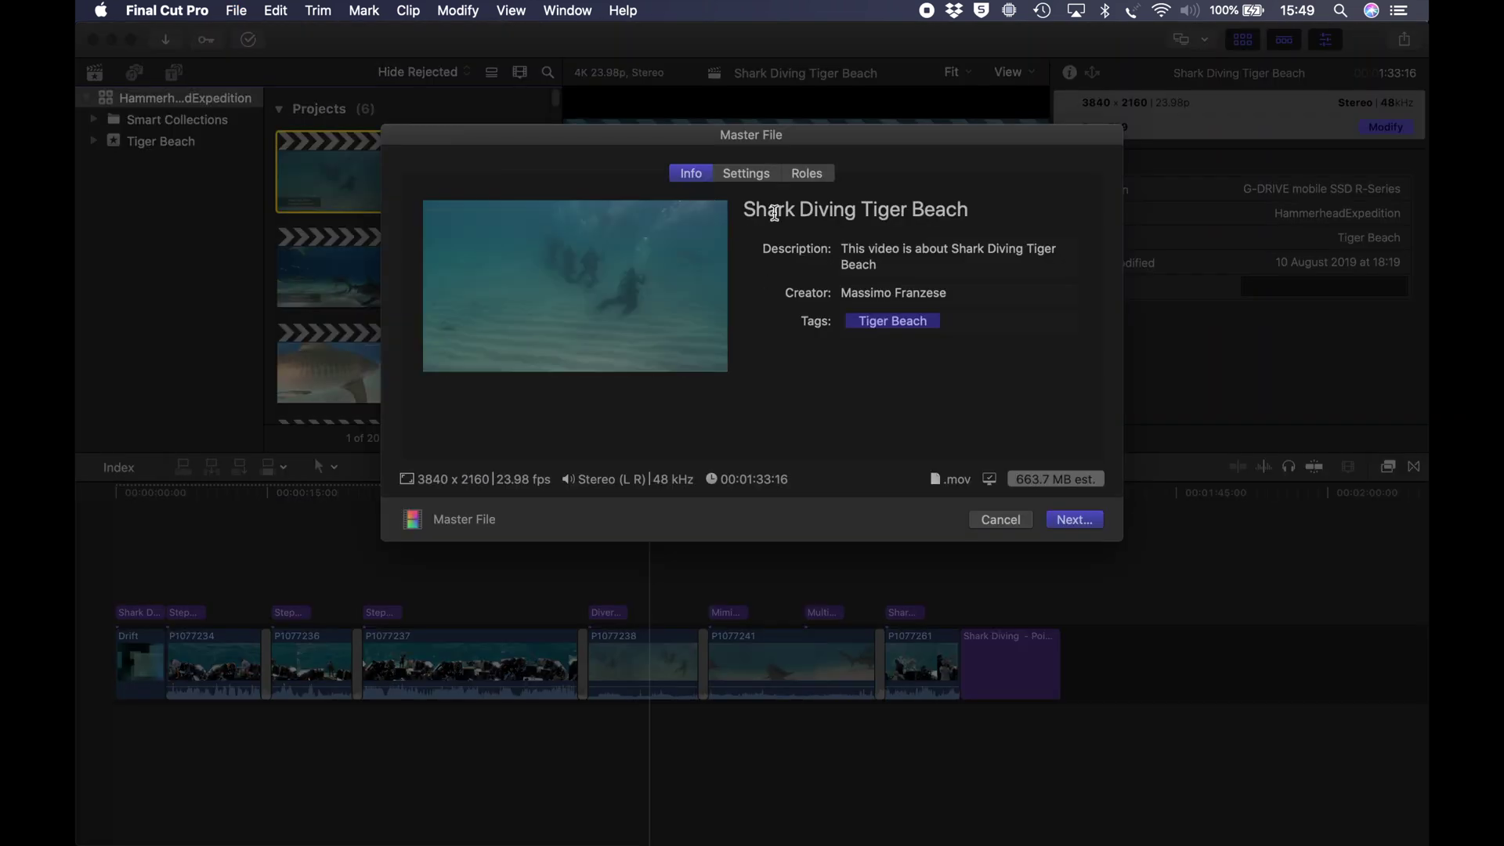
{"action": "left_click", "coordinate": [765, 178]}
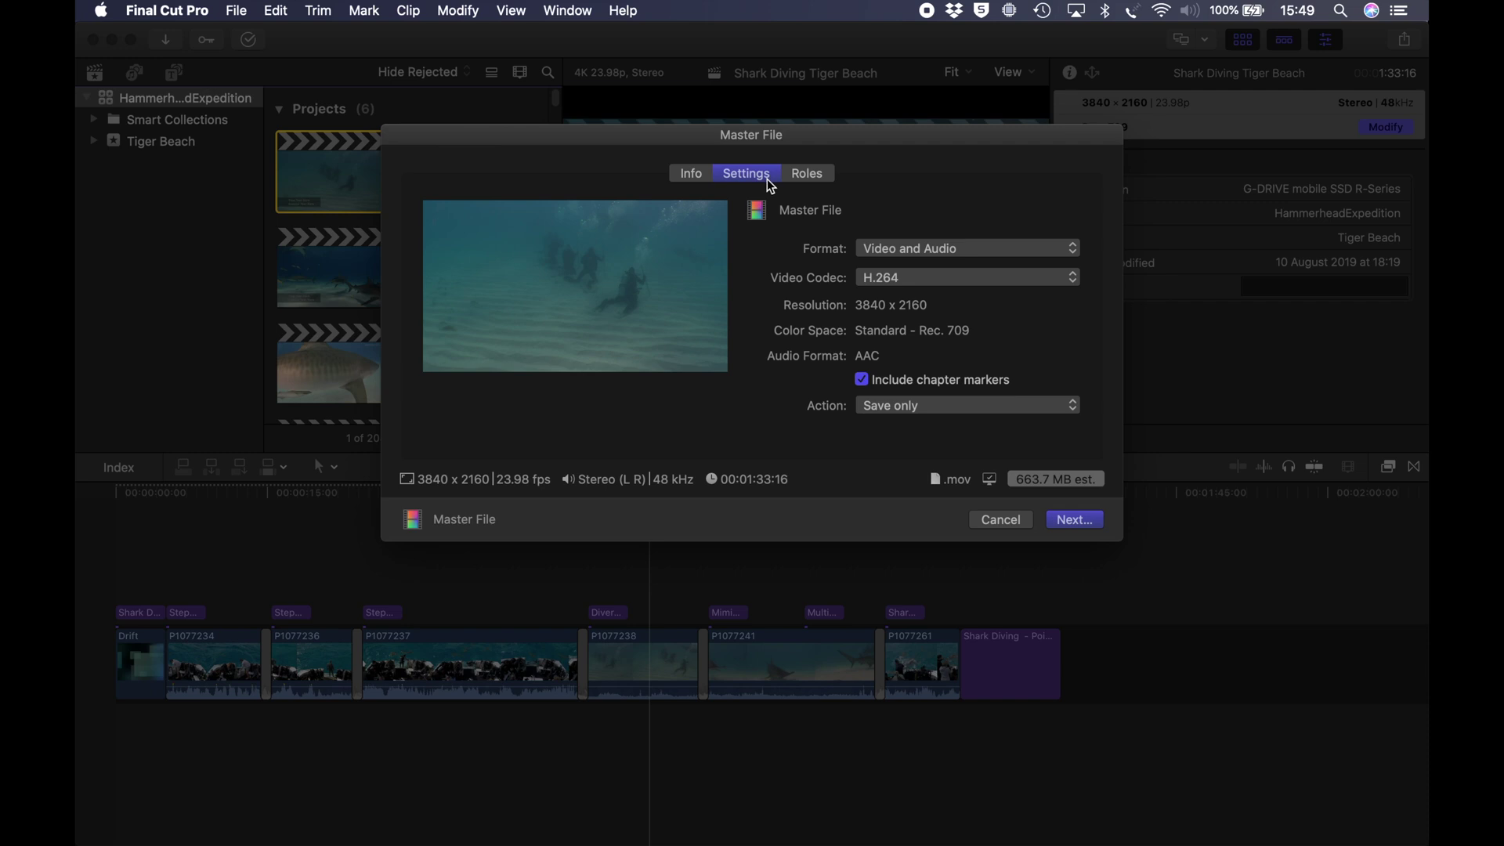
{"action": "left_click", "coordinate": [924, 281]}
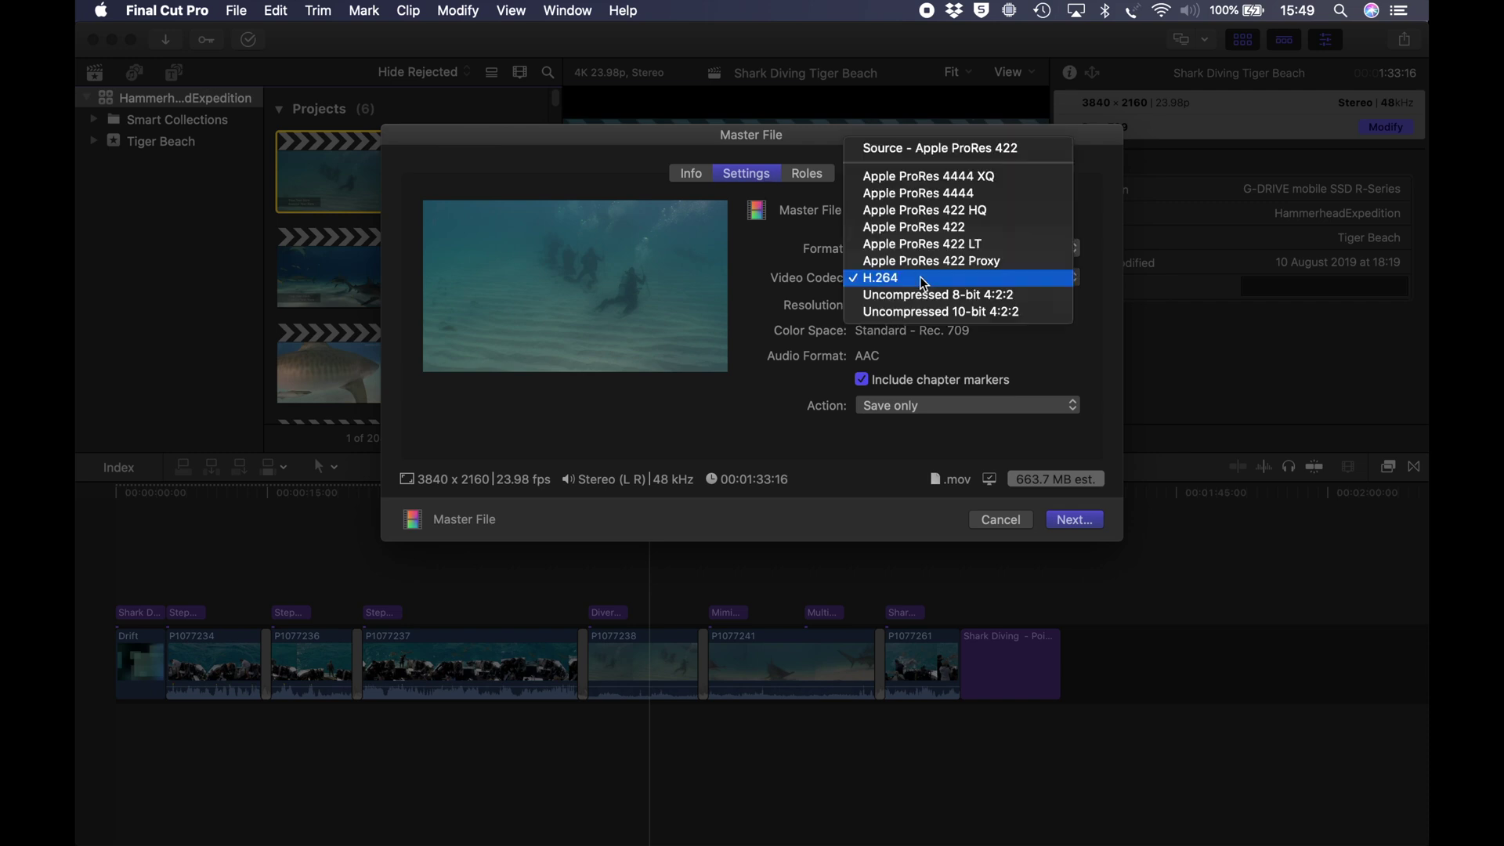
{"action": "left_click", "coordinate": [966, 211]}
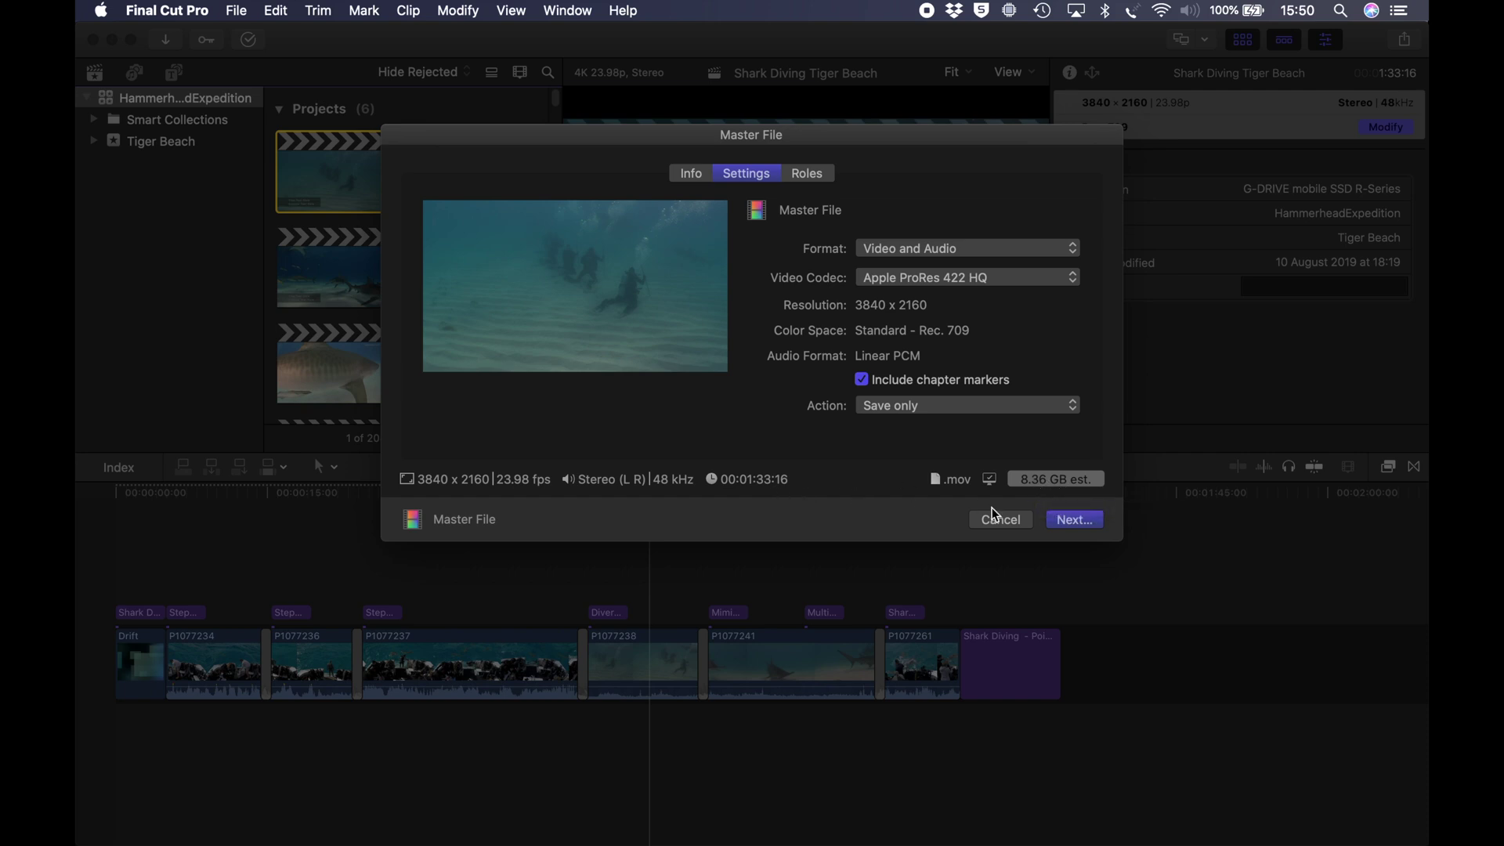
Name the export 'Shark Diving Tiger Beach ProRes' by appending ProRes to the file name
{"action": "left_click", "coordinate": [1070, 524]}
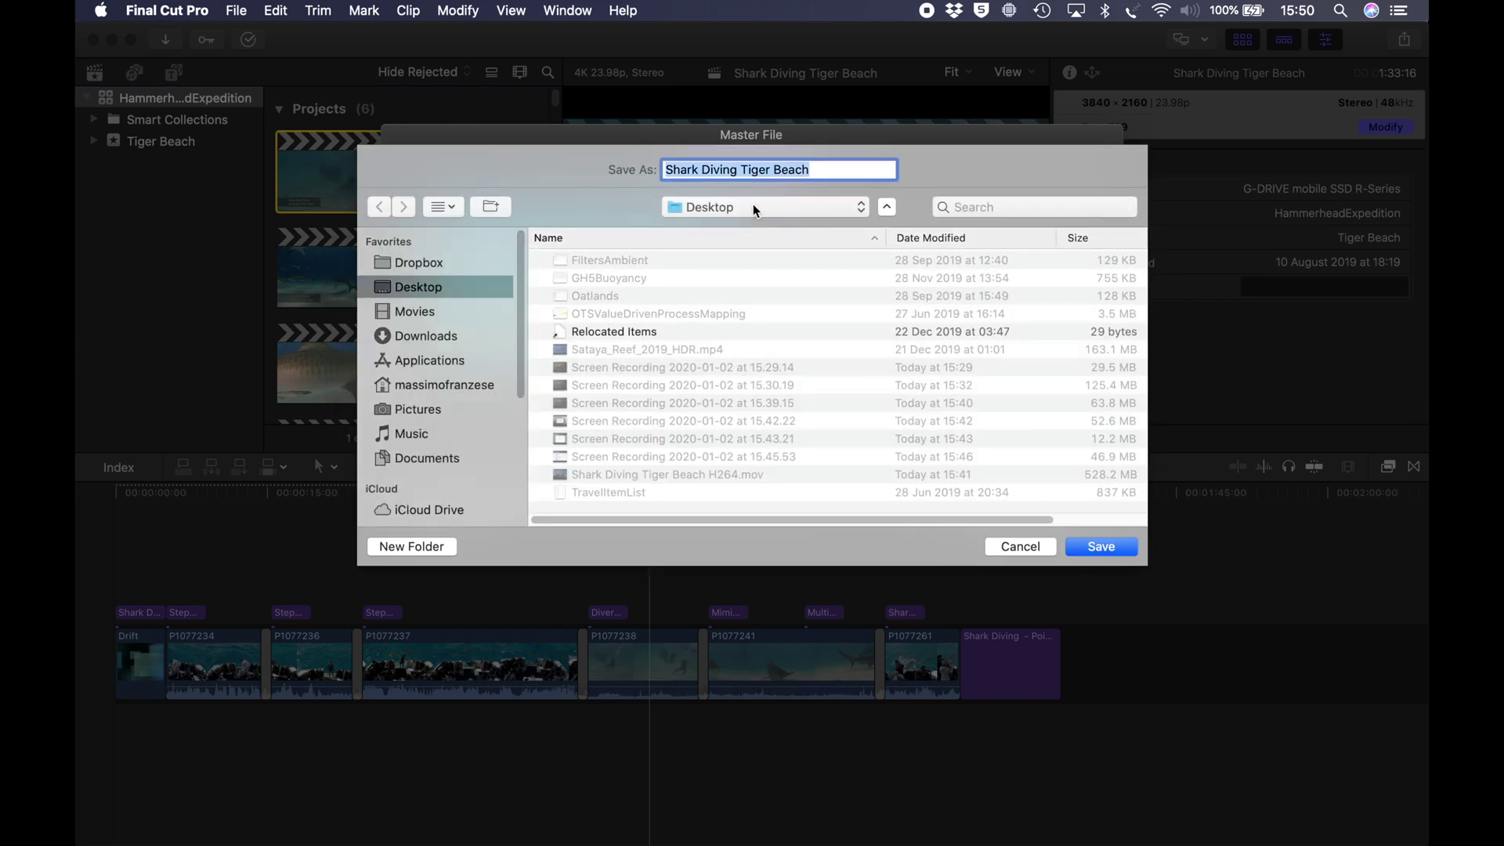
{"action": "left_click", "coordinate": [828, 169]}
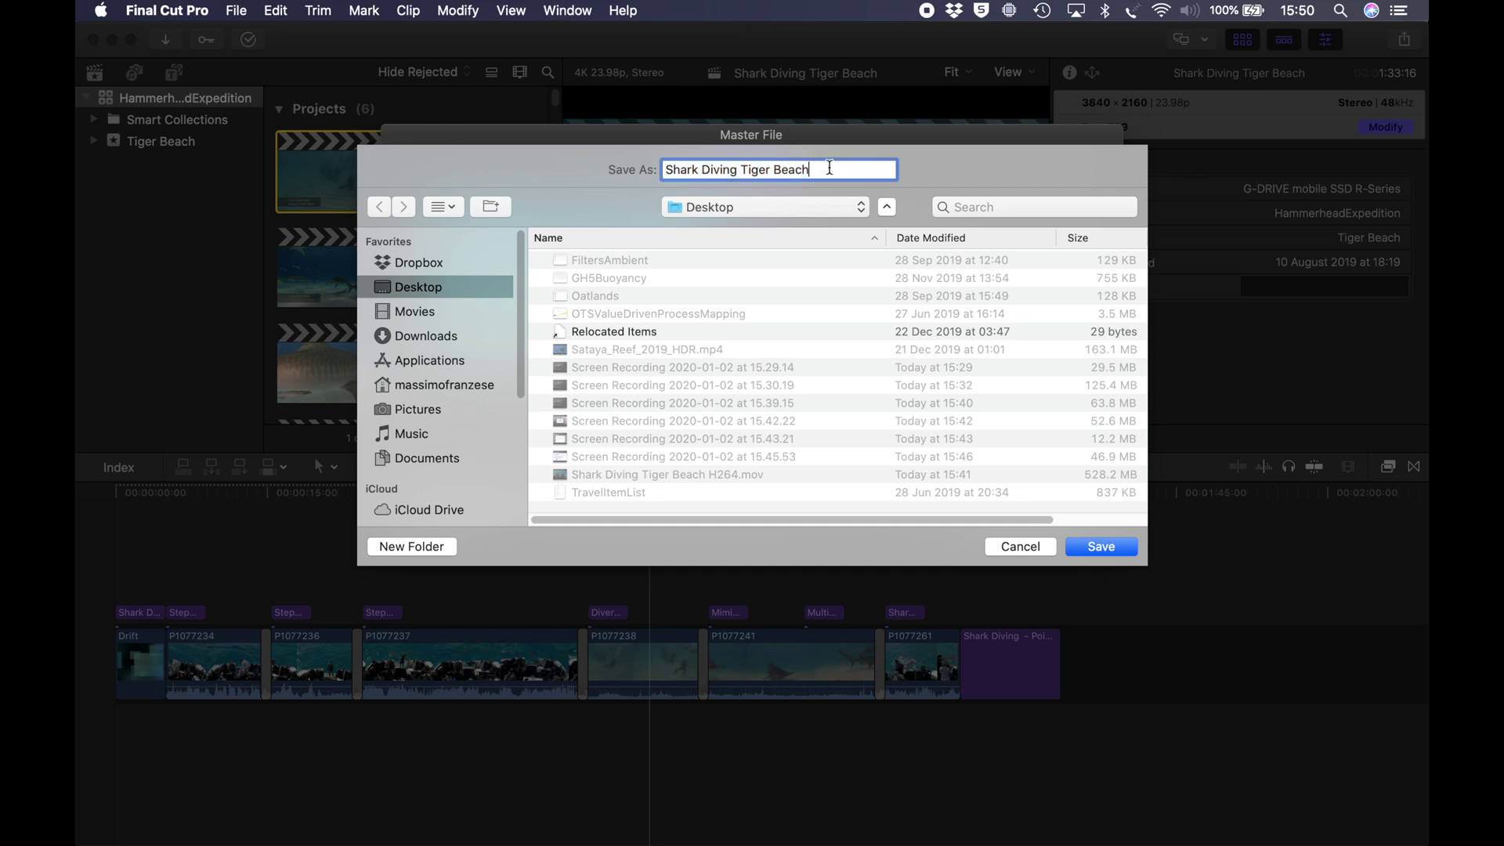
{"action": "type", "text": "ProRes"}
Save the ProRes master file to the Desktop to start the export
{"action": "left_click", "coordinate": [1115, 552]}
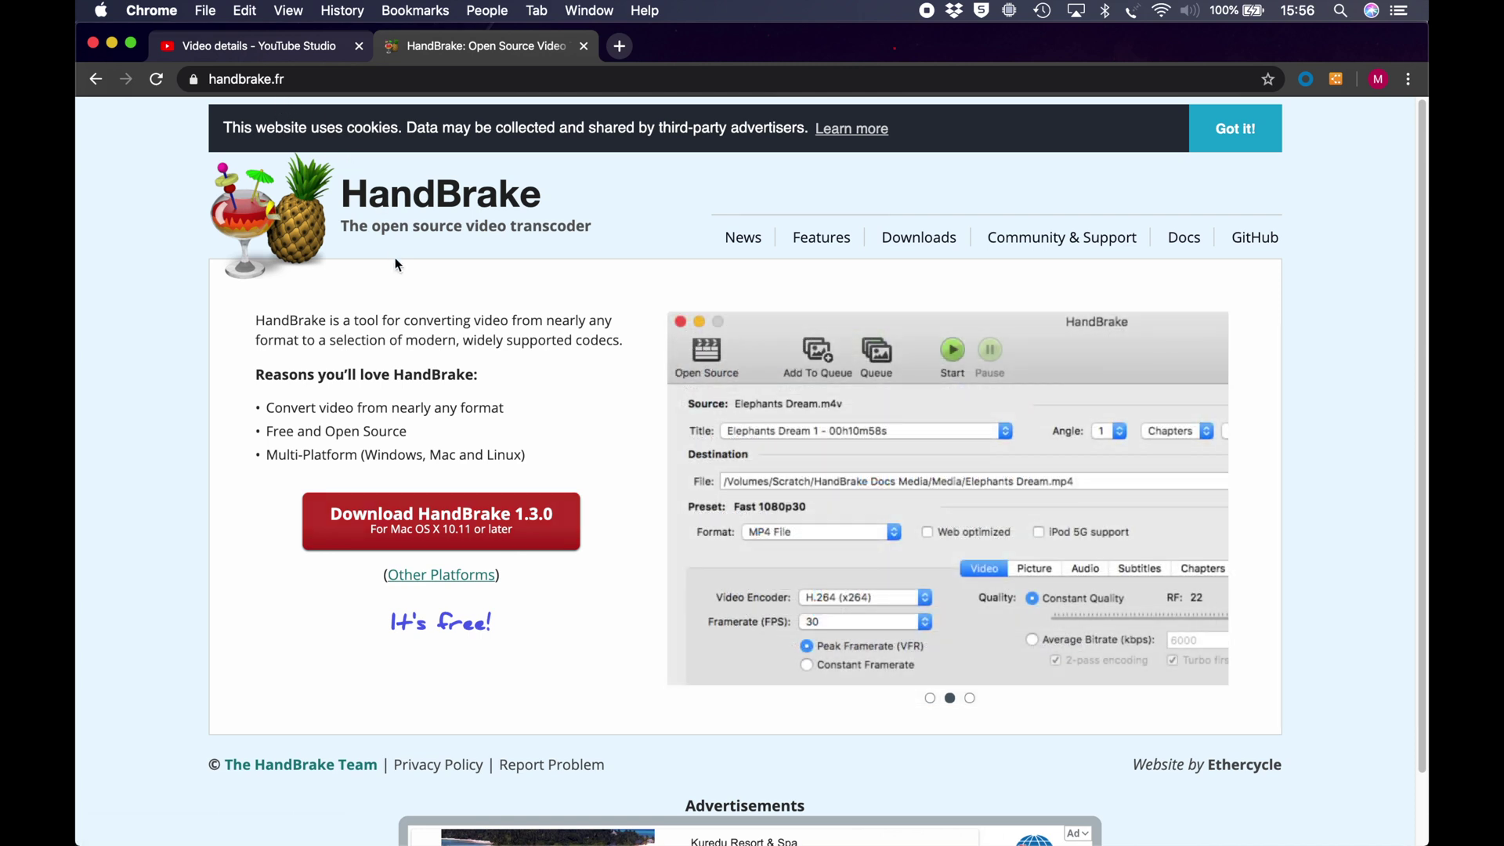
{"action": "mouse_move", "coordinate": [399, 843]}
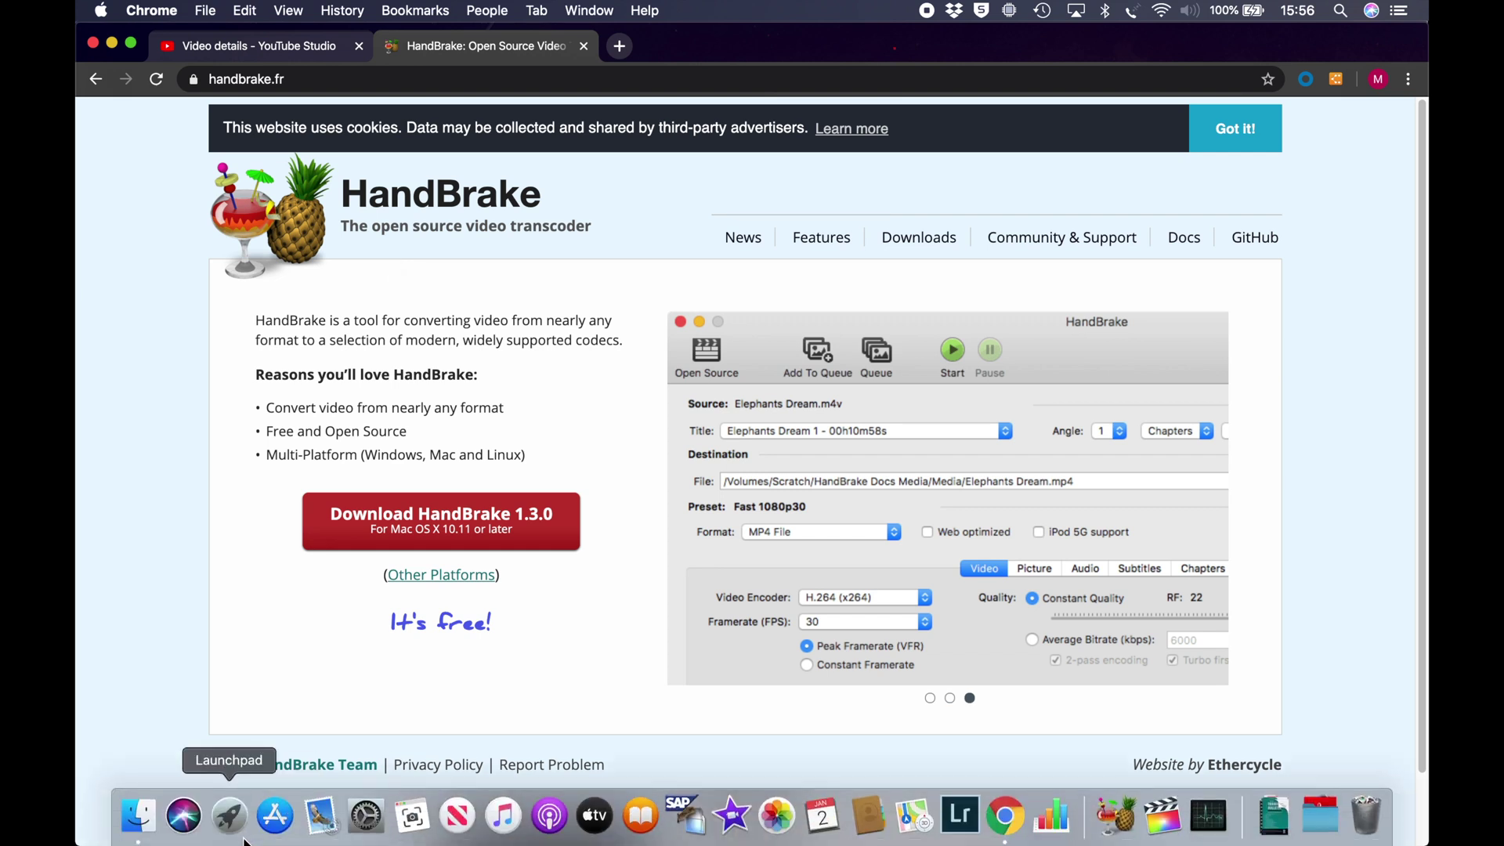
Launch HandBrake, decline update checks, and load Shark Diving Tiger Beach ProRes.mov as the source
{"action": "left_click", "coordinate": [1116, 815]}
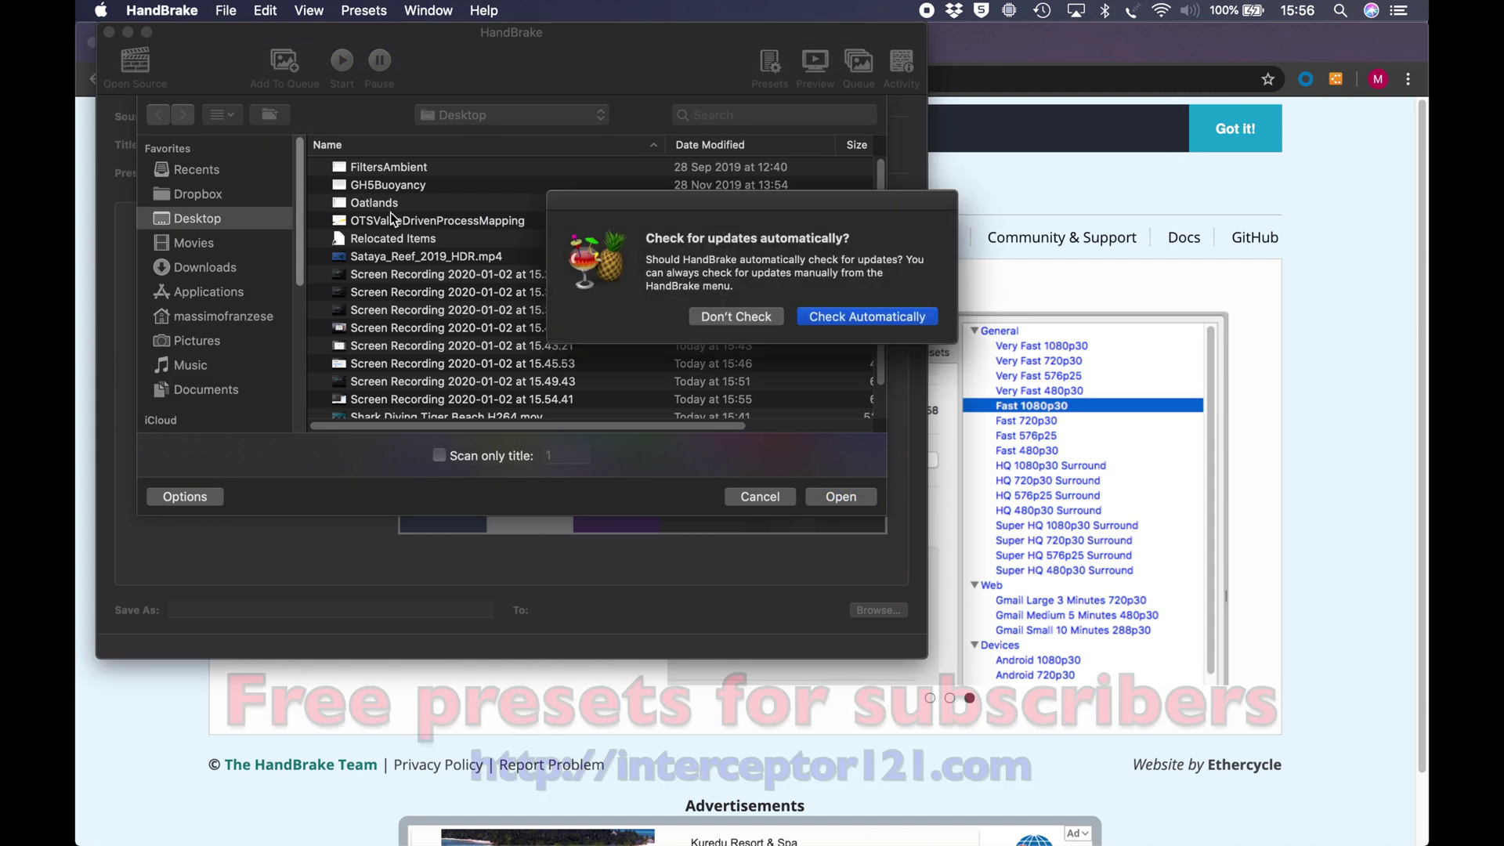
{"action": "left_click", "coordinate": [763, 318]}
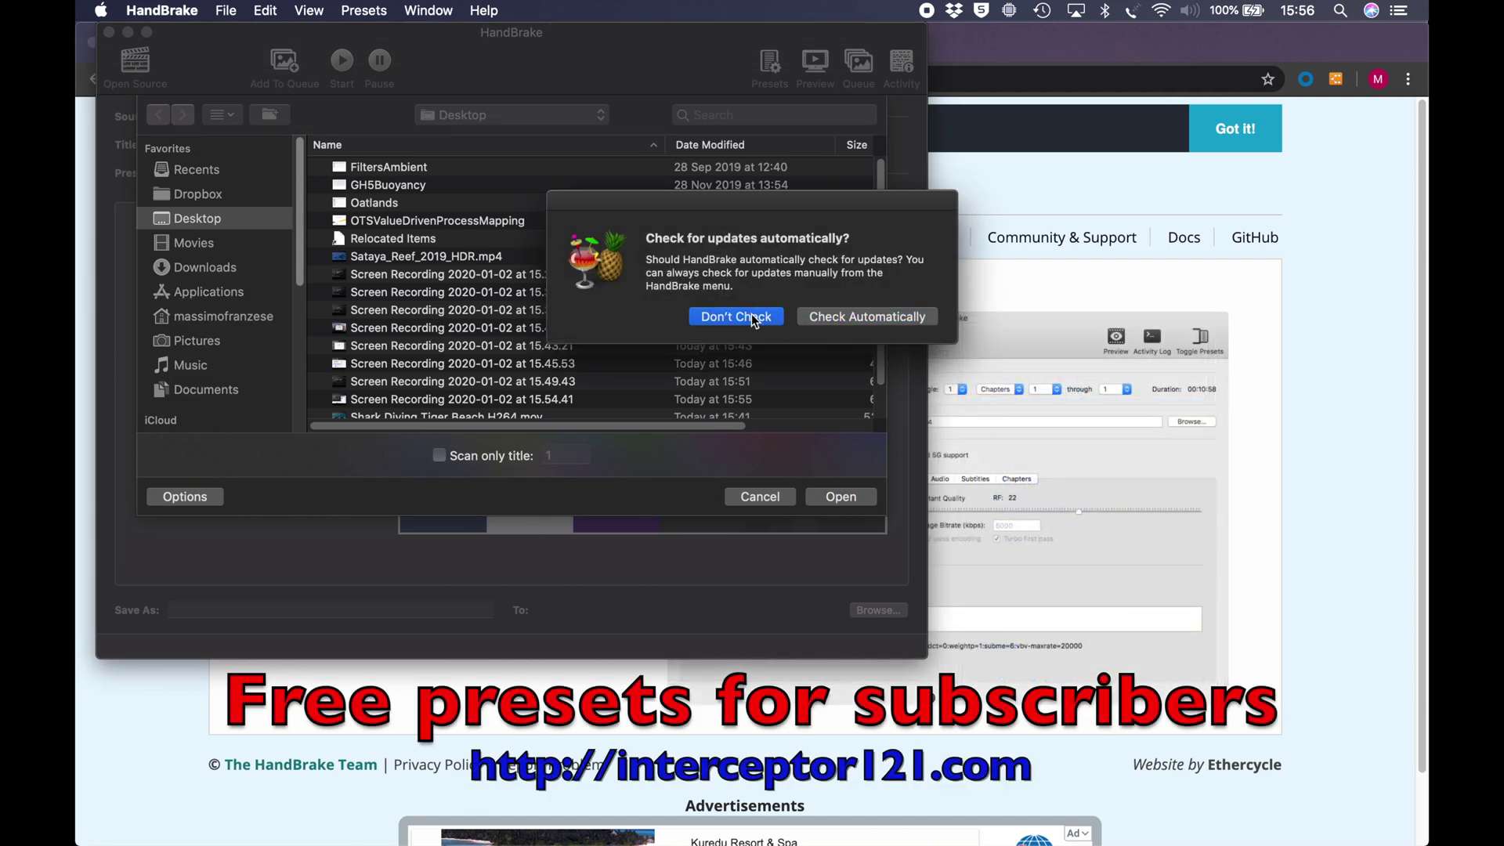
{"action": "scroll", "coordinate": [609, 282], "scroll_direction": "down", "scroll_amount": 3}
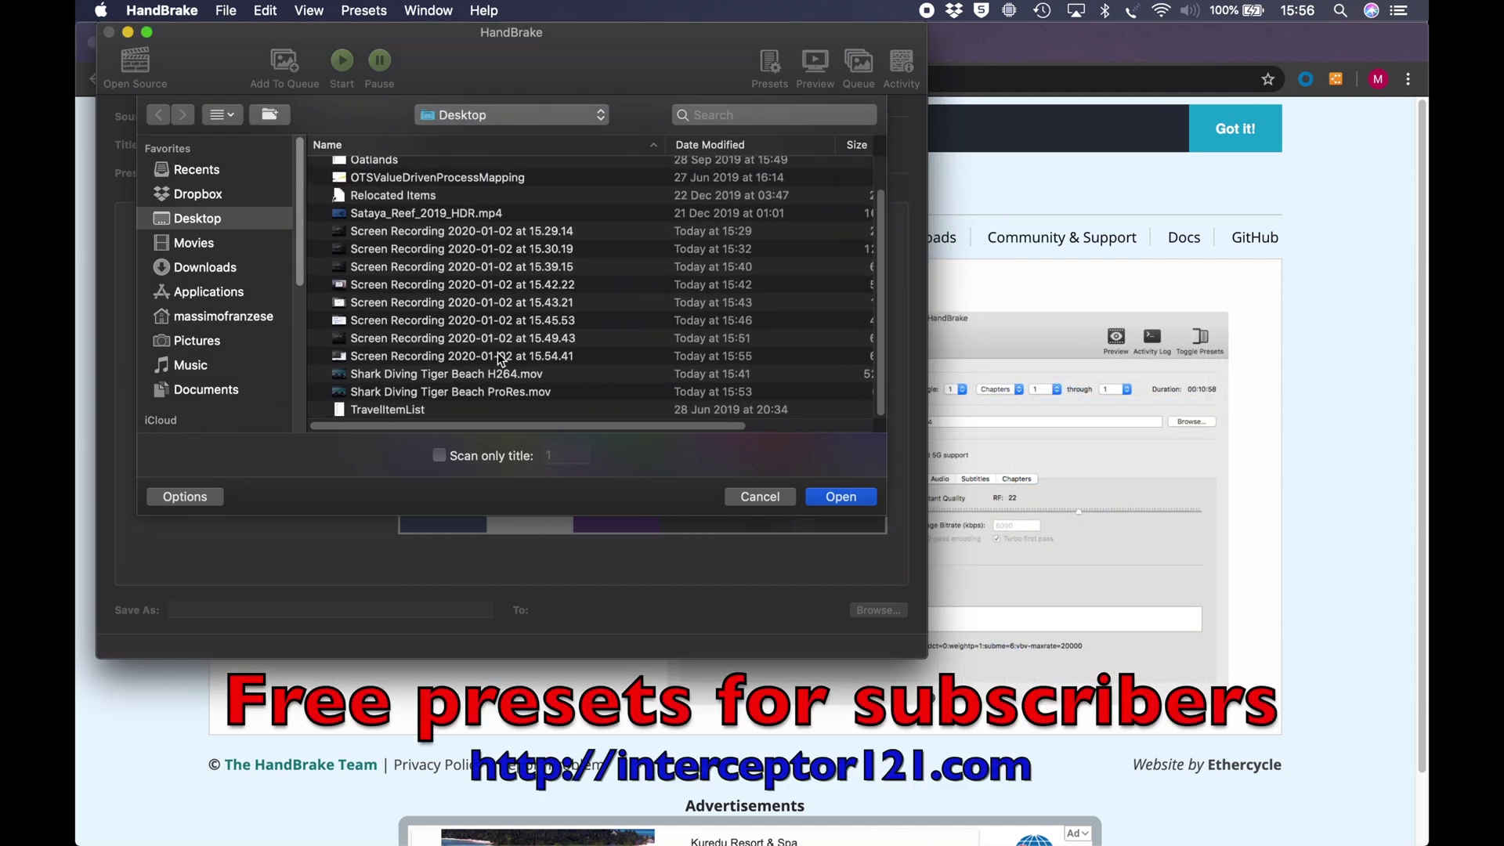
{"action": "scroll", "coordinate": [738, 377], "scroll_direction": "right", "scroll_amount": 5}
{"action": "scroll", "coordinate": [722, 398], "scroll_direction": "left", "scroll_amount": 5}
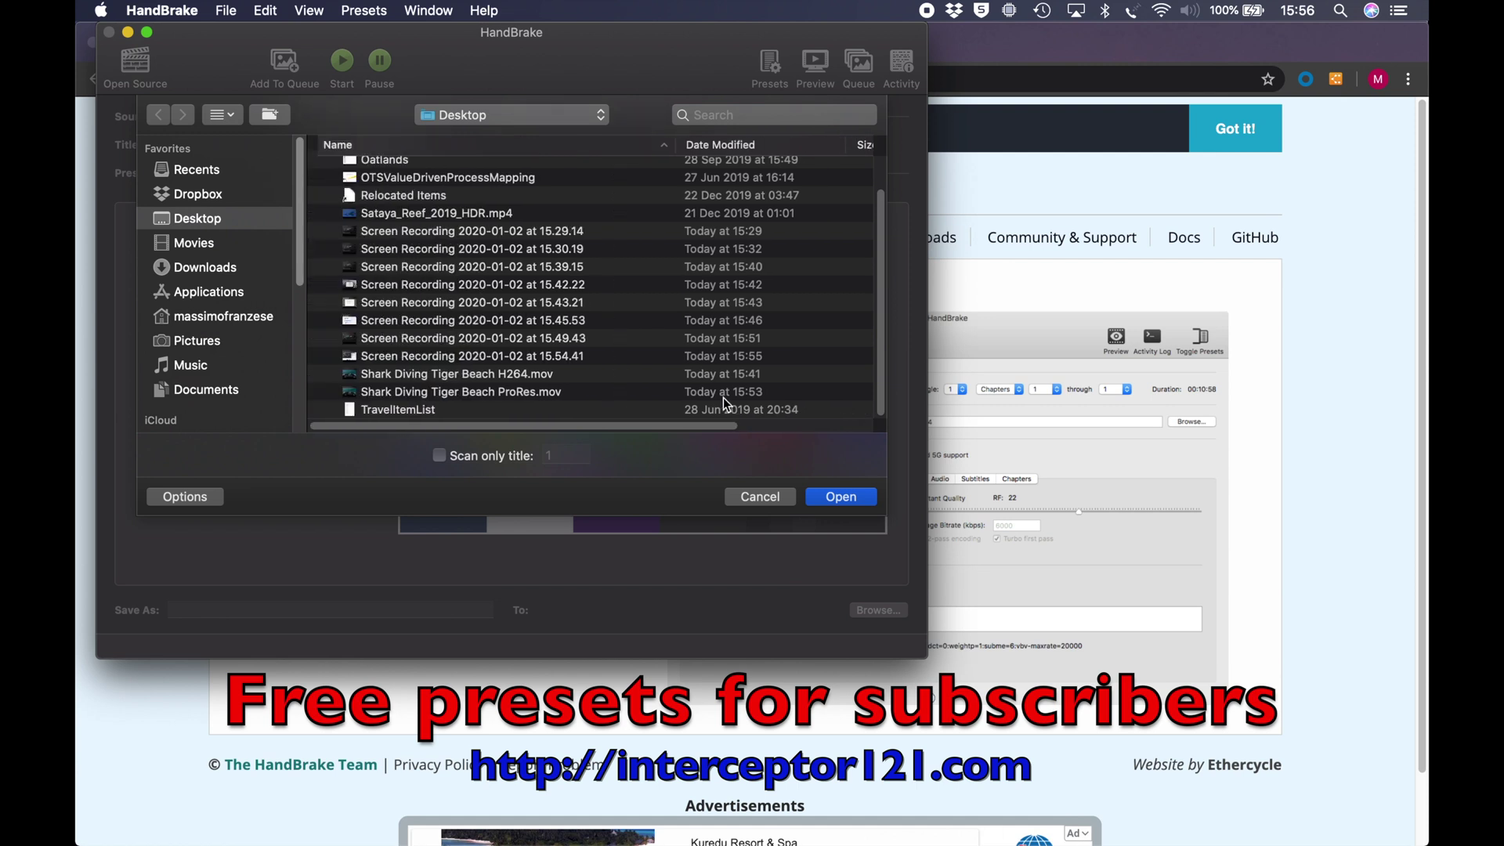
{"action": "left_click", "coordinate": [506, 403]}
{"action": "left_click", "coordinate": [508, 396]}
{"action": "scroll", "coordinate": [609, 398], "scroll_direction": "right", "scroll_amount": 5}
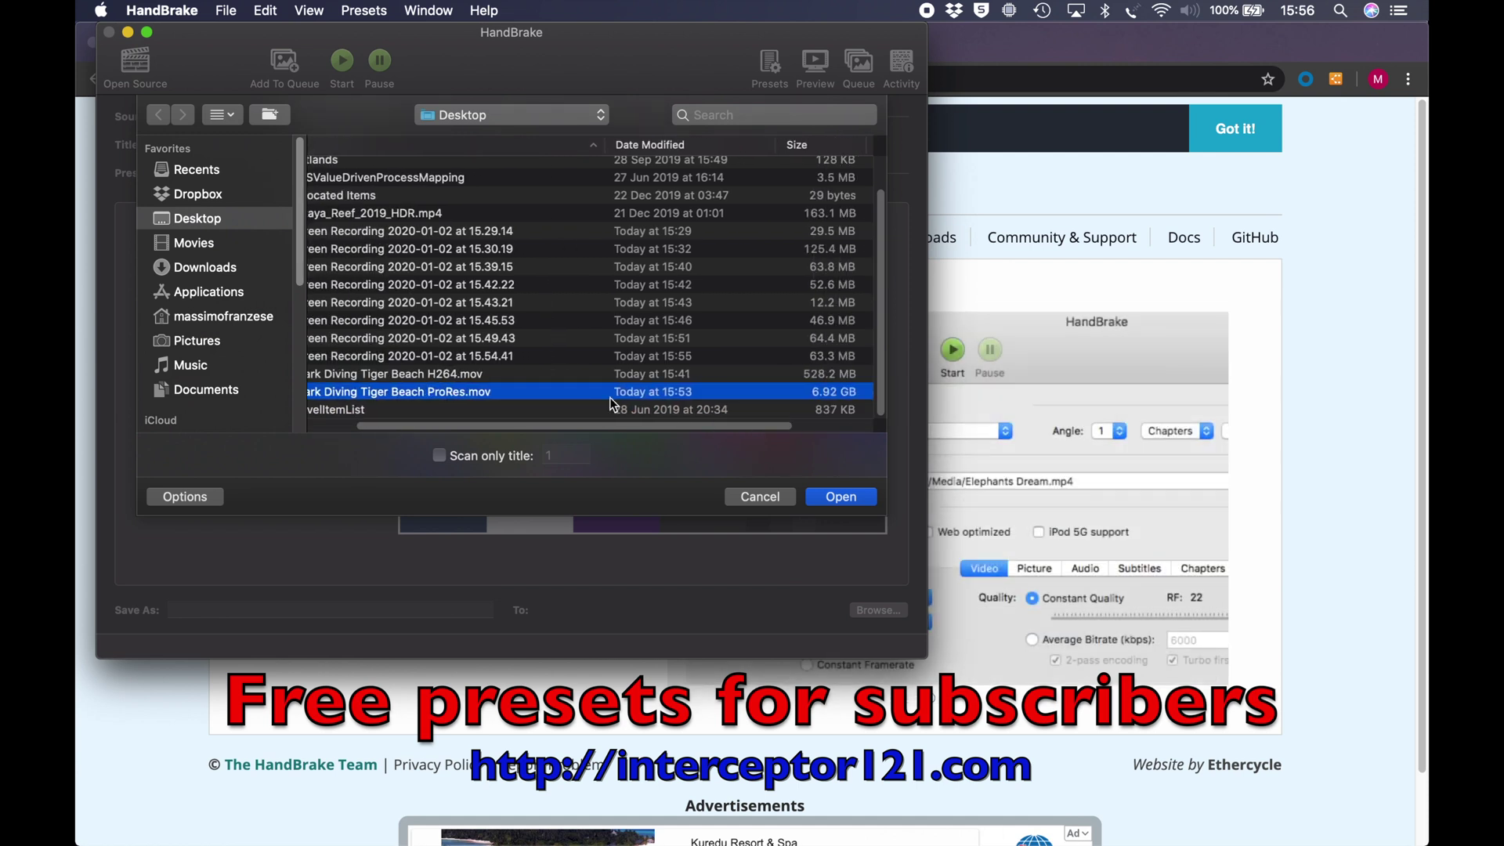
{"action": "left_click", "coordinate": [837, 502]}
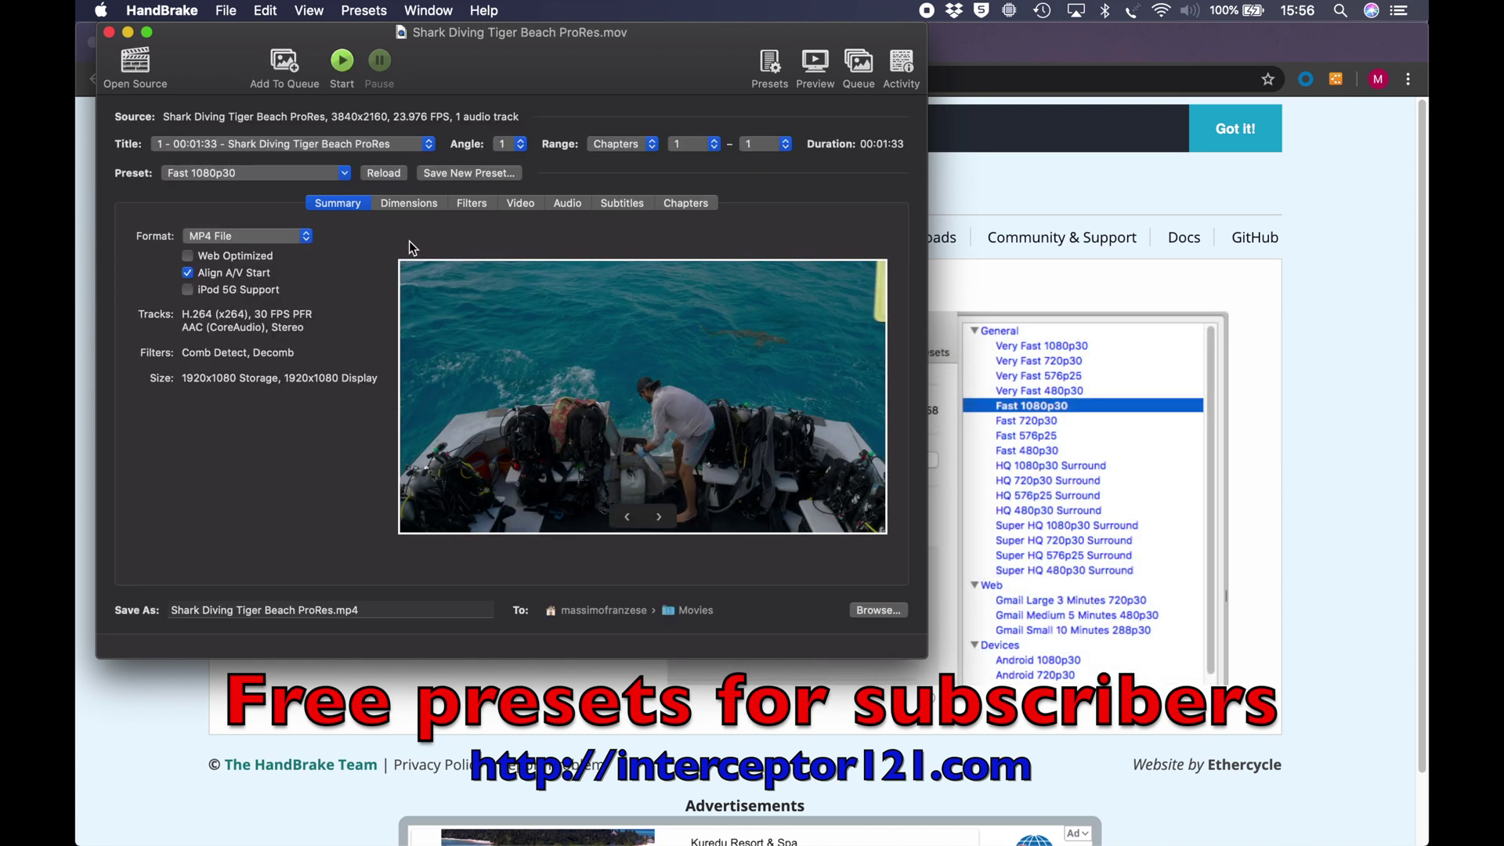
{"action": "left_click", "coordinate": [344, 173]}
Apply the YouTube_SDR preset and review its H.264 45000 kbps 2-pass video settings
{"action": "mouse_move", "coordinate": [337, 279]}
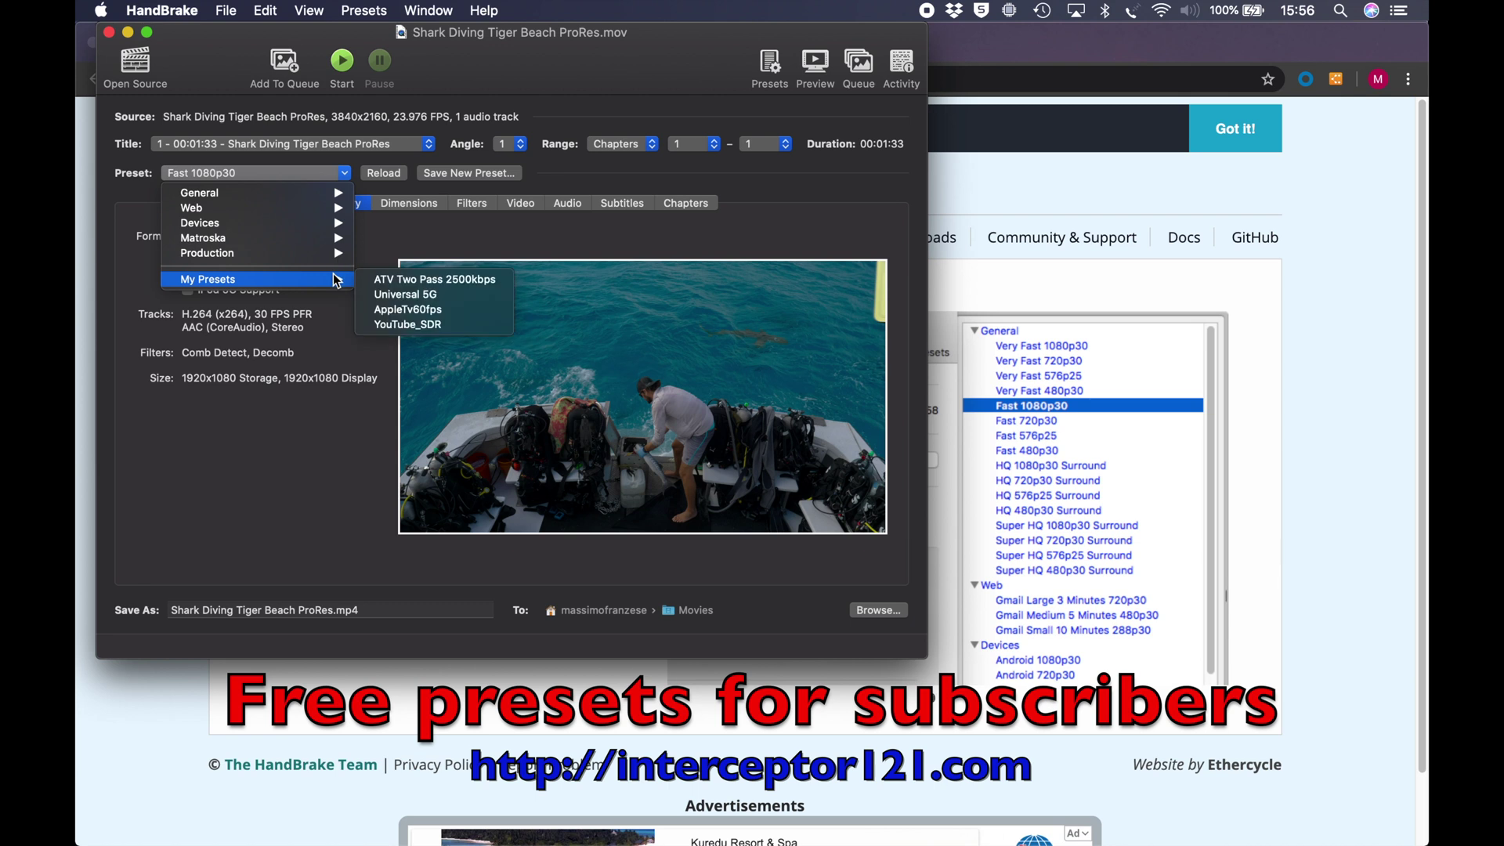
{"action": "left_click", "coordinate": [432, 325]}
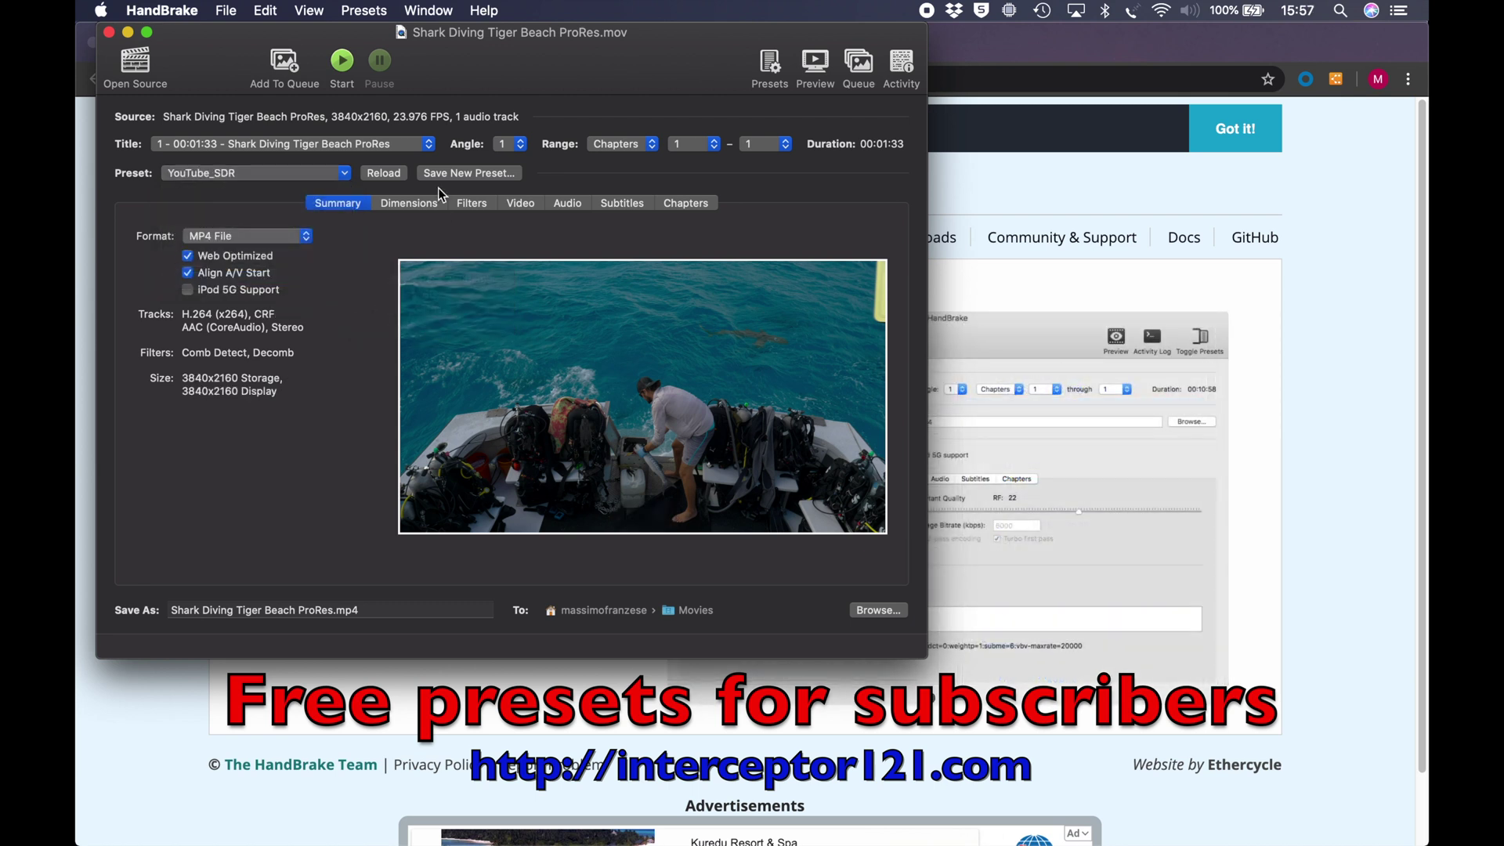
{"action": "left_click", "coordinate": [519, 203]}
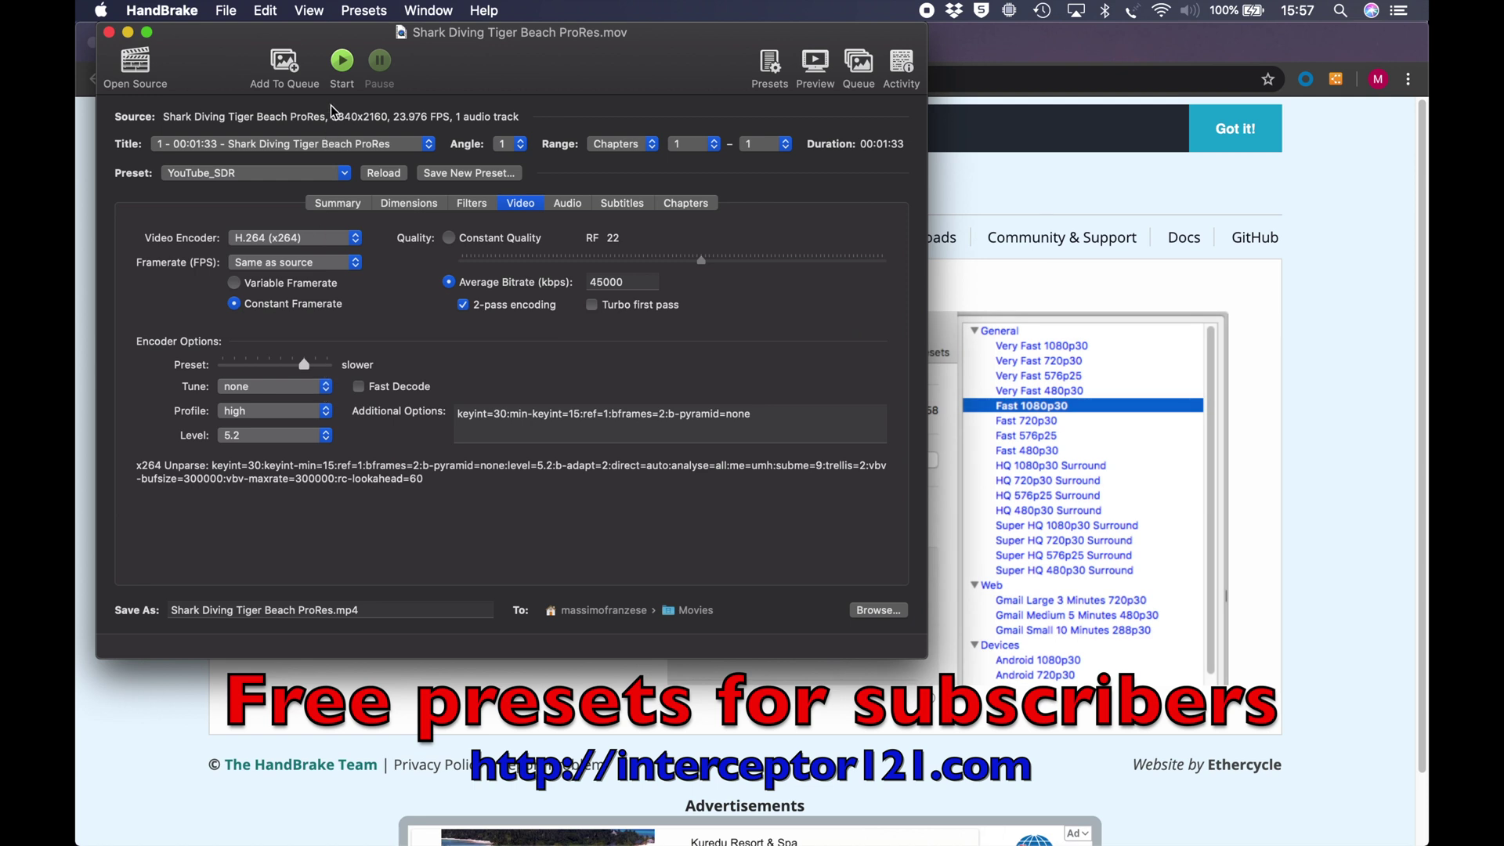
Rename the output to Shark Diving Tiger Beach HandBrake.mp4 and highlight the x264 option string
{"action": "left_click", "coordinate": [332, 611]}
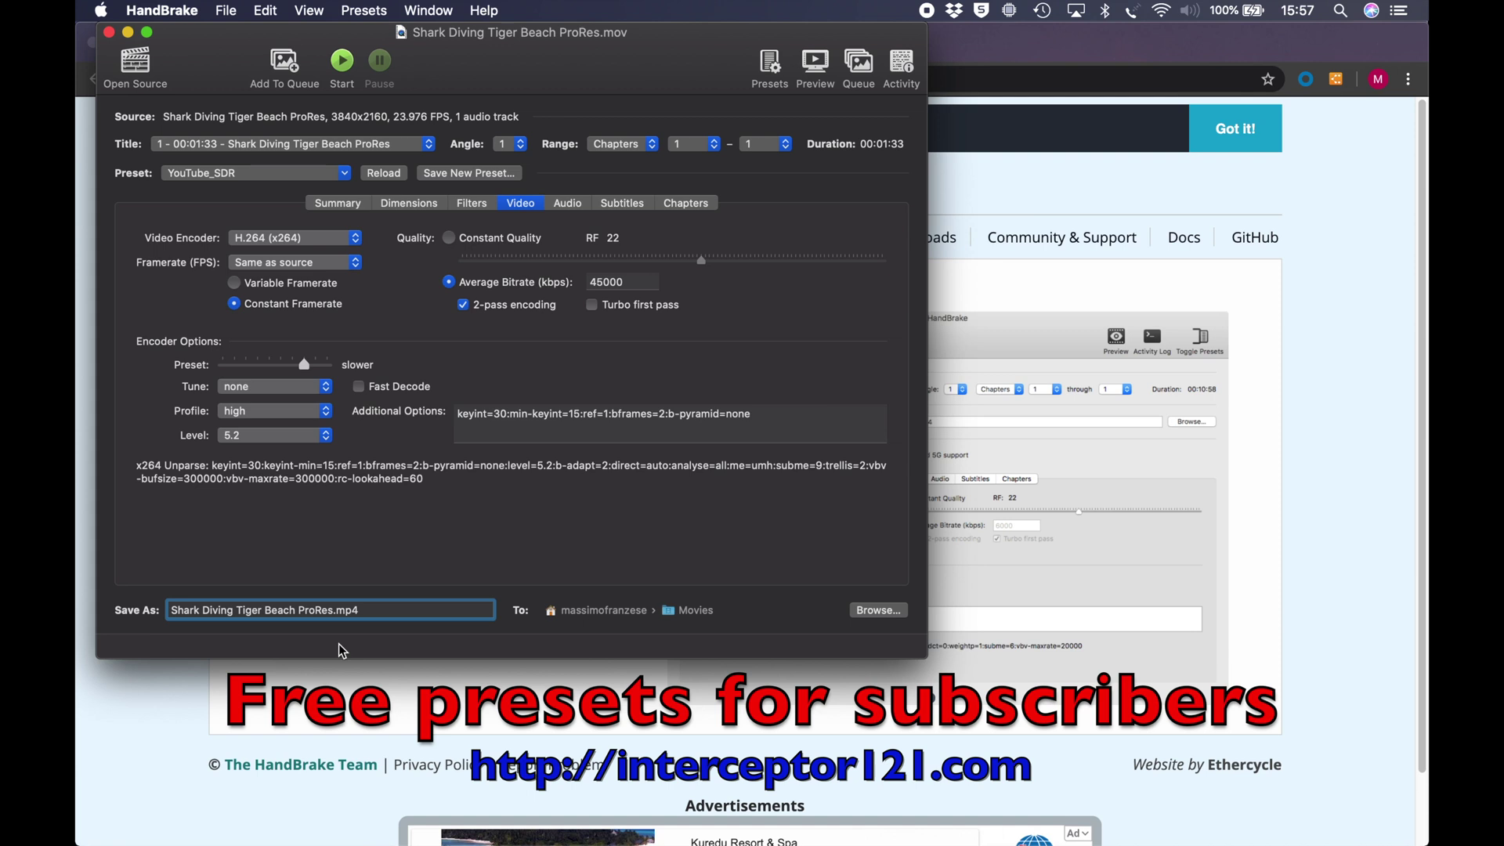
{"action": "key", "text": "BackSpace"}
{"action": "key", "text": "BackSpace"}
{"action": "key", "text": "BackSpace"}
{"action": "key", "text": "BackSpace"}
{"action": "key", "text": "BackSpace"}
{"action": "key", "text": "BackSpace"}
{"action": "type", "text": "HandBrake"}
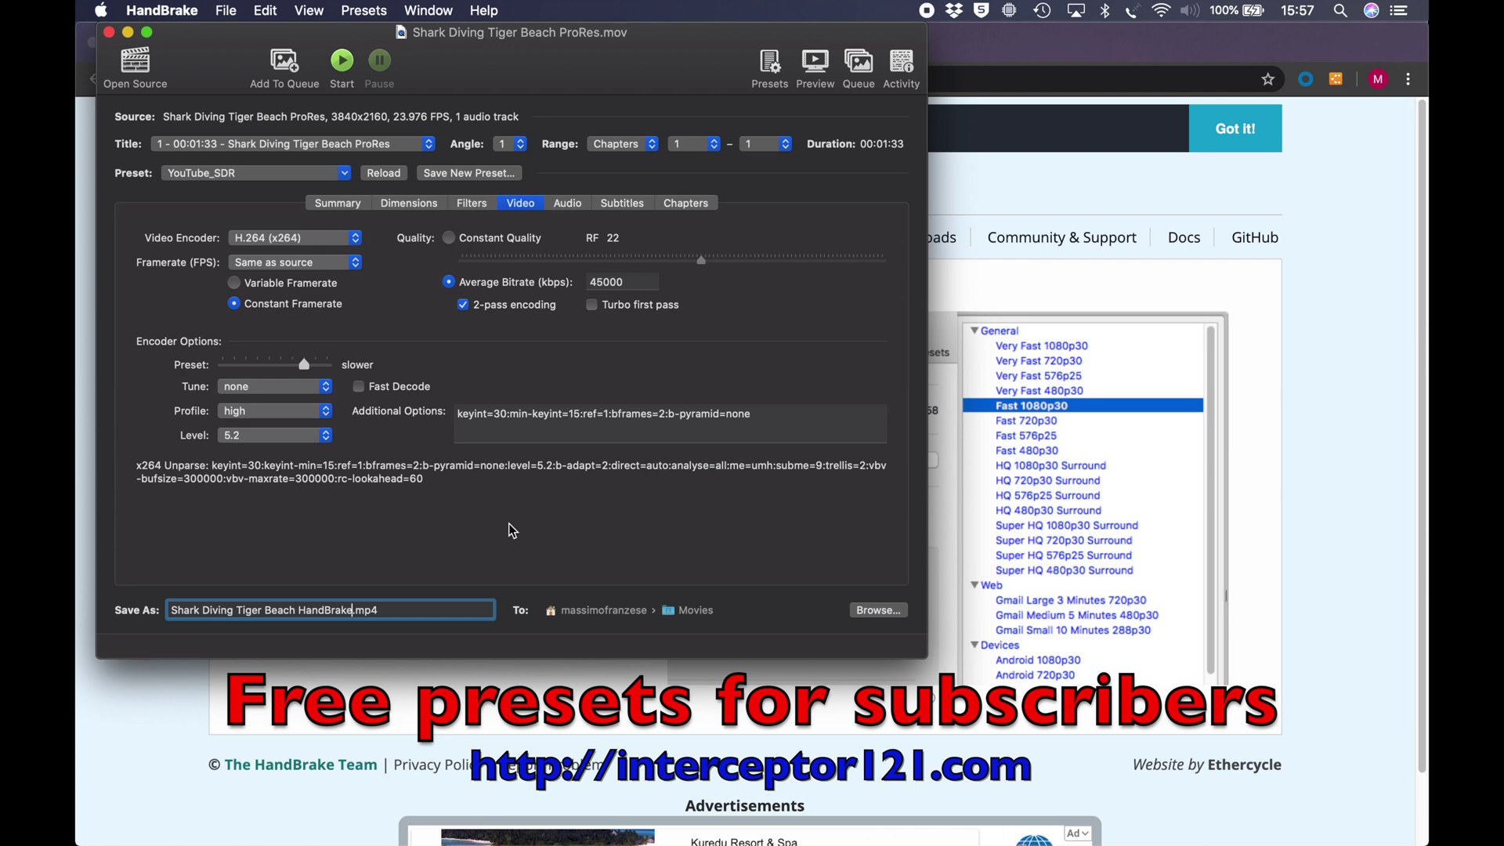
{"action": "left_click_drag", "start_coordinate": [191, 479], "coordinate": [427, 479]}
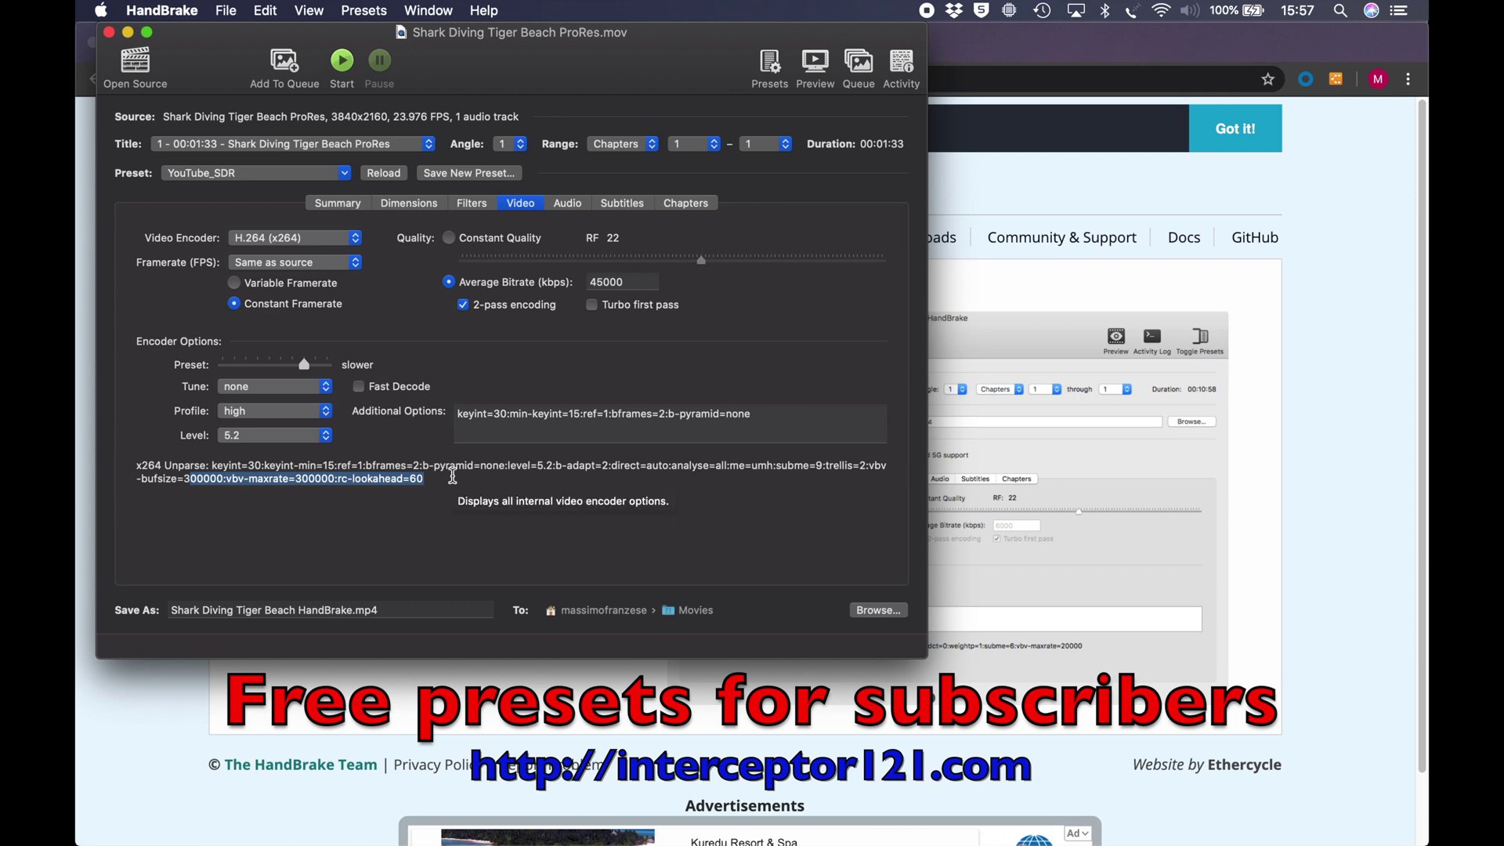
Start HandBrake encoding of 'Shark Diving Tiger Beach HandBrake.mp4'
{"action": "left_click", "coordinate": [343, 63]}
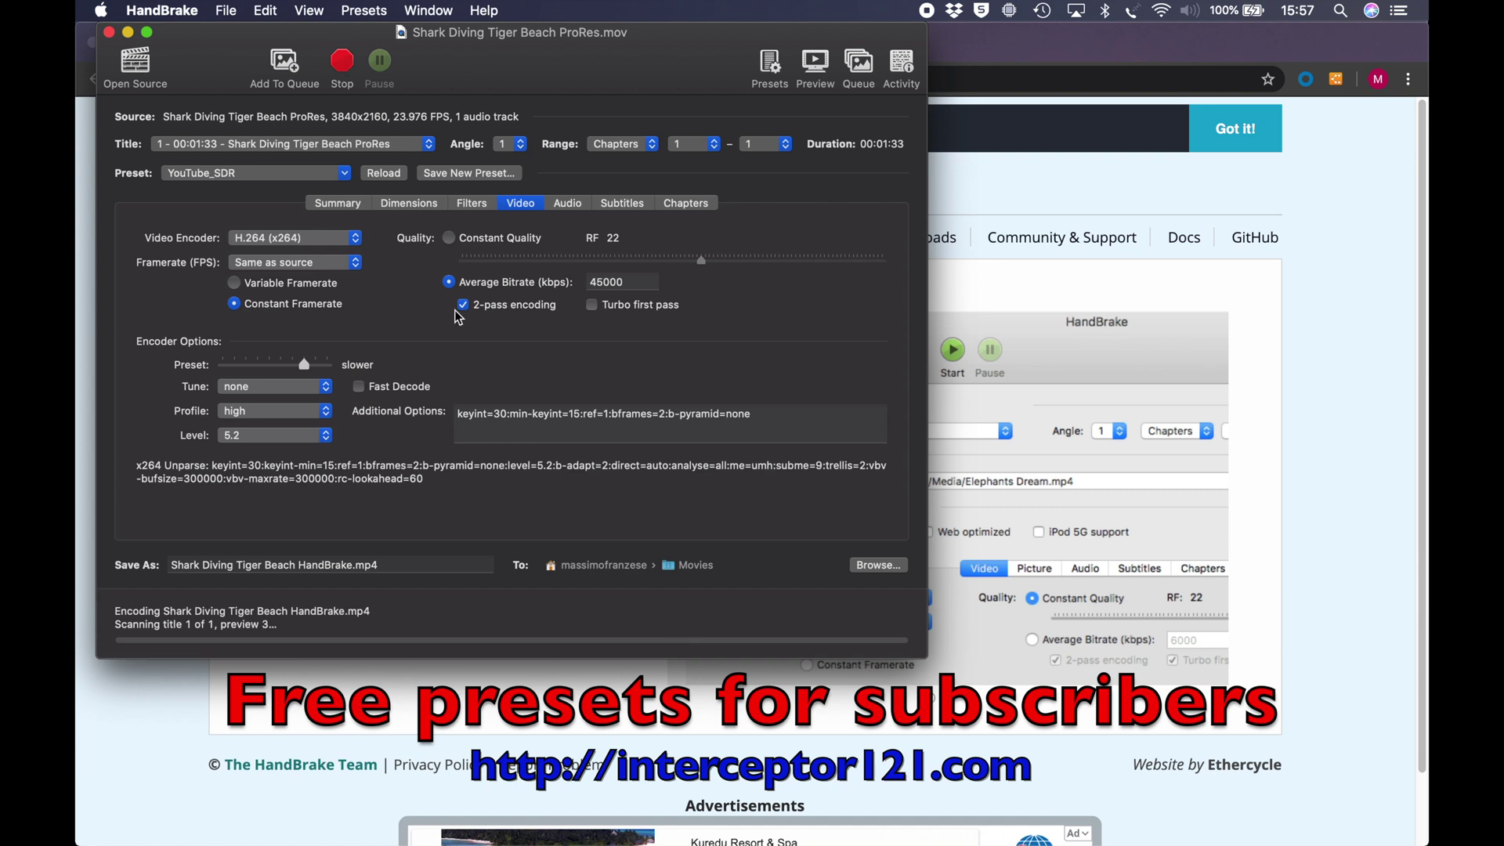